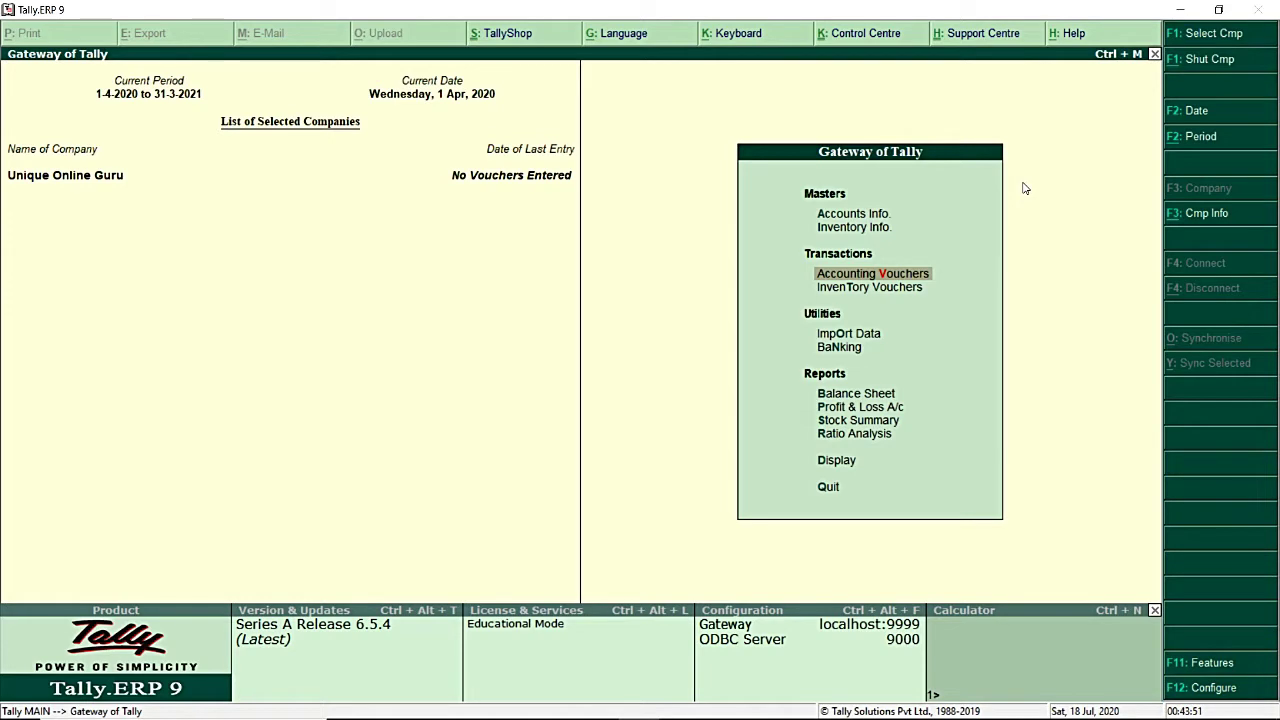
- Start a new sales voucher with the reference number ref/001
key(Return)
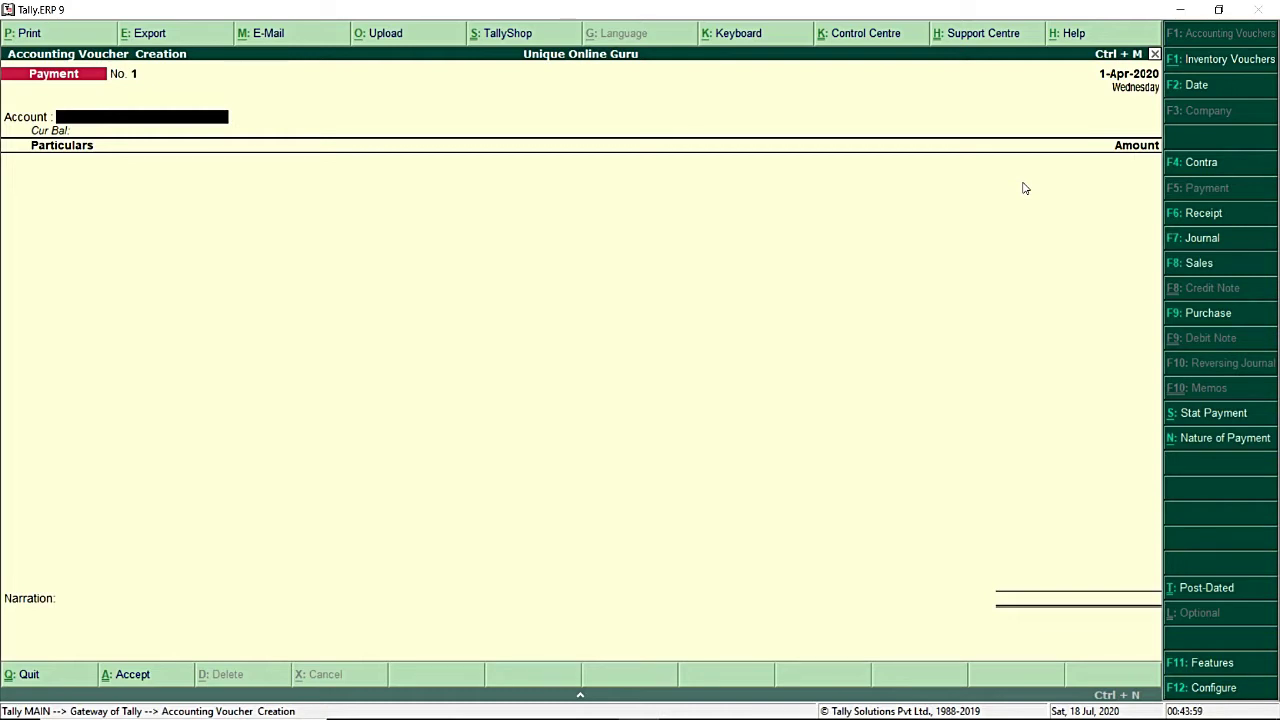
key(F8)
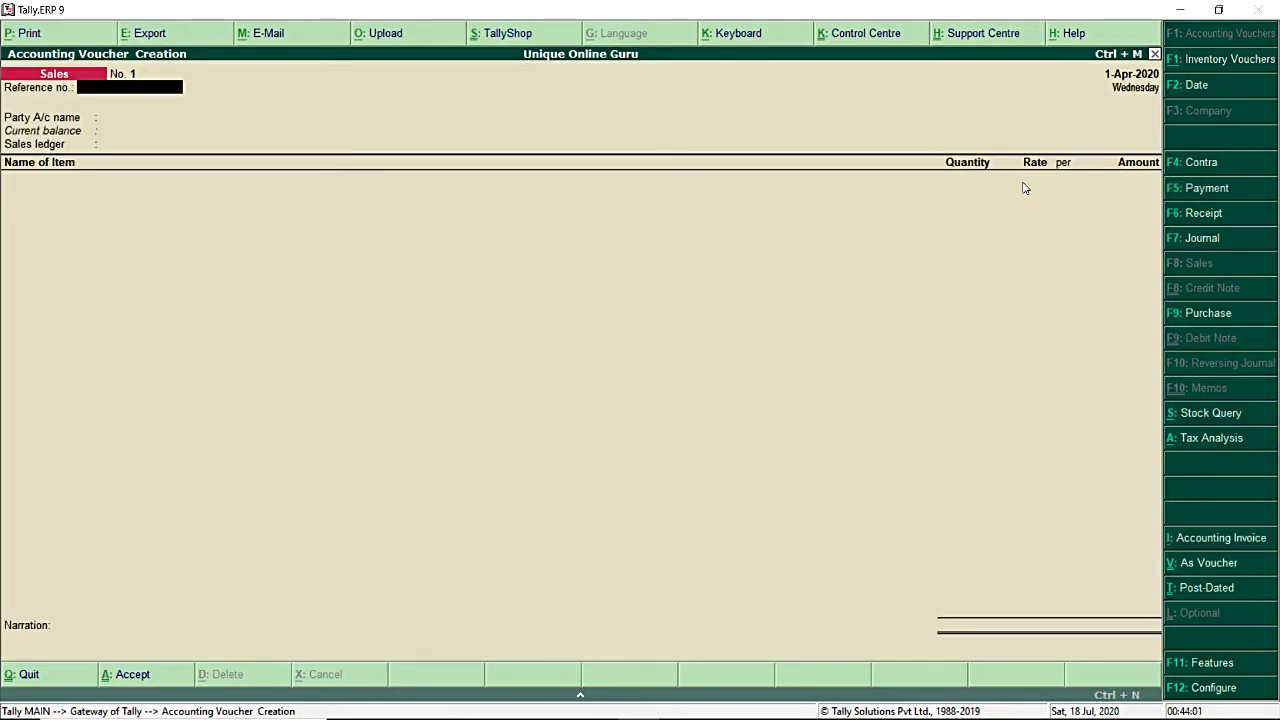
text(ref/001)
key(Return)
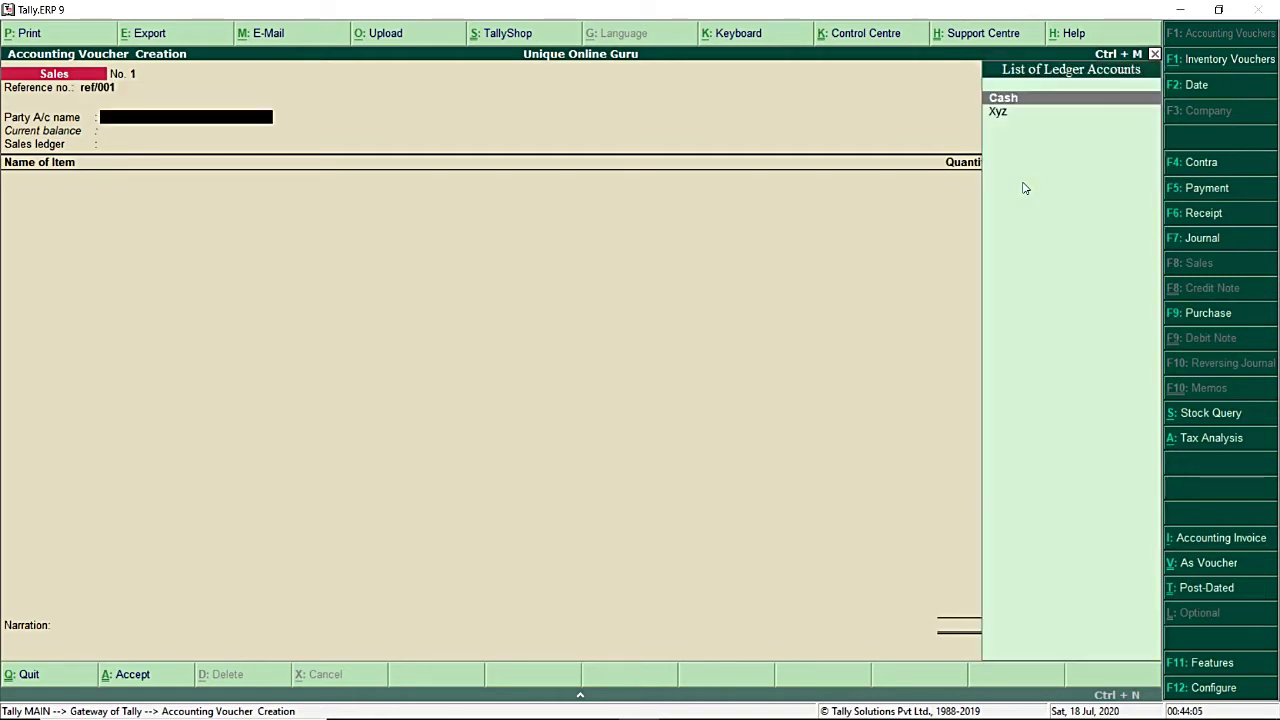
- Set the party account to Xyz, accept its party details as they are, and choose Sales as the sales ledger
key(Down)
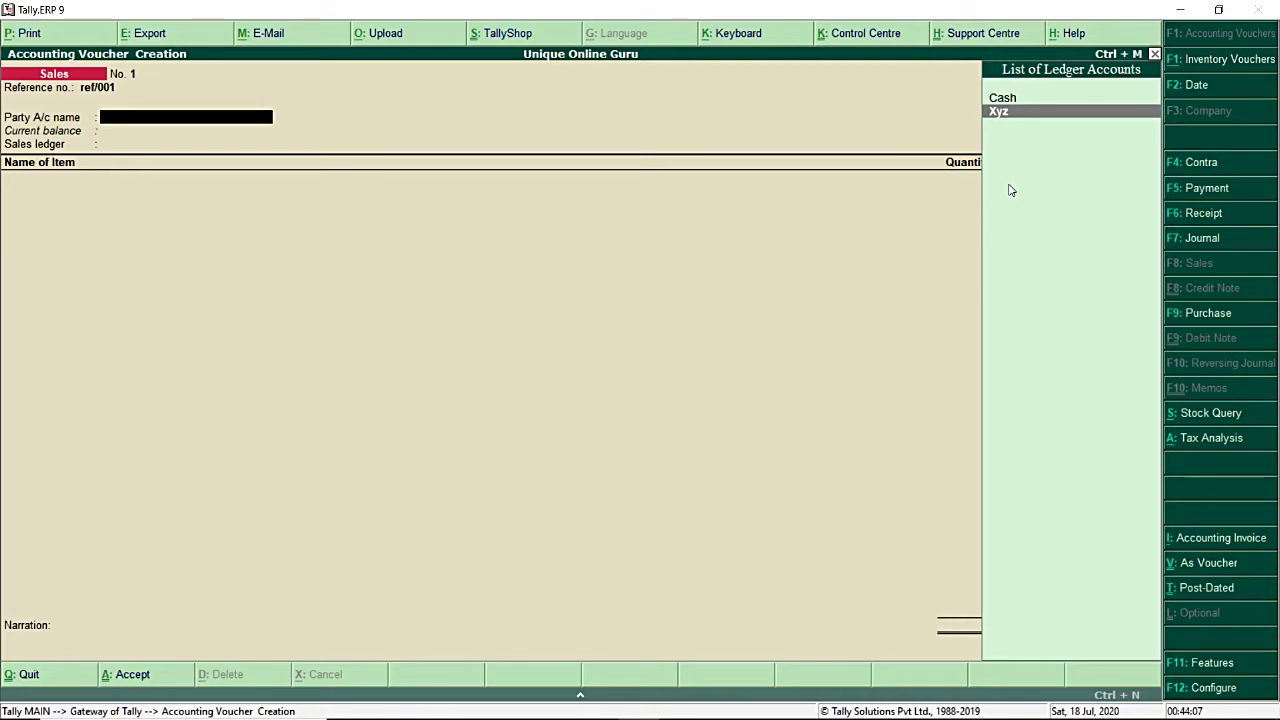
key(Return)
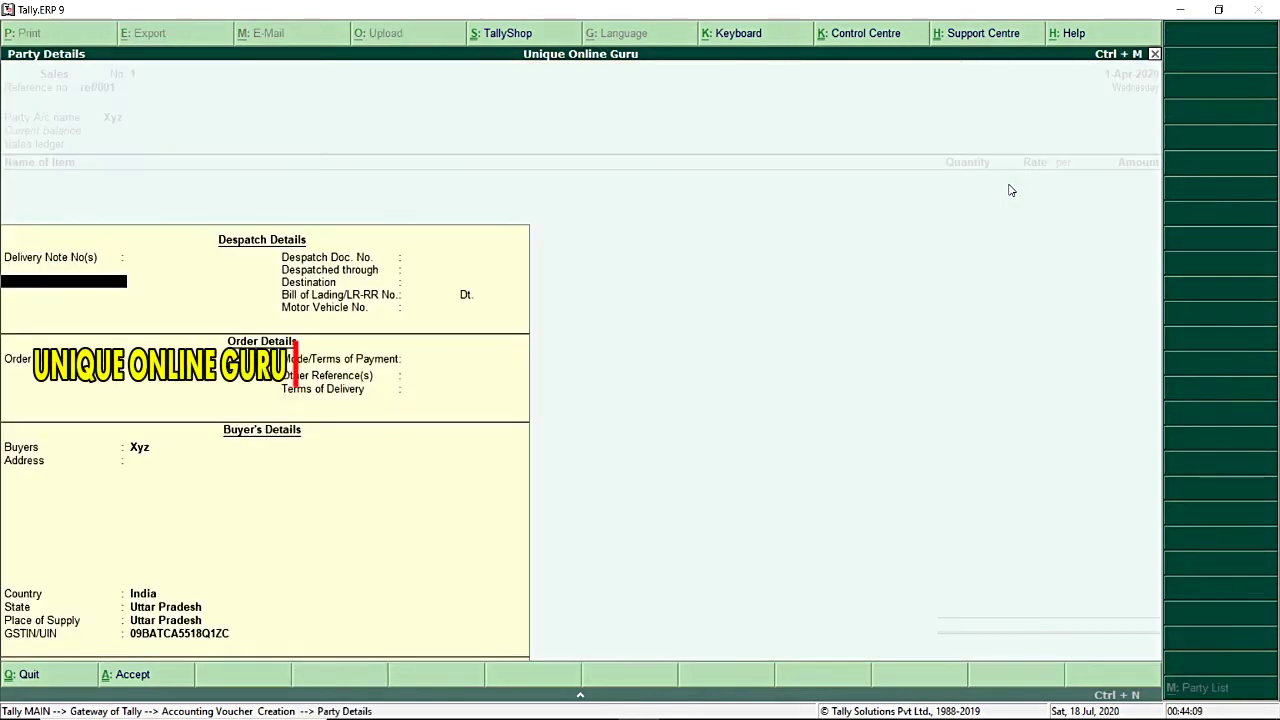
key(ctrl+a)
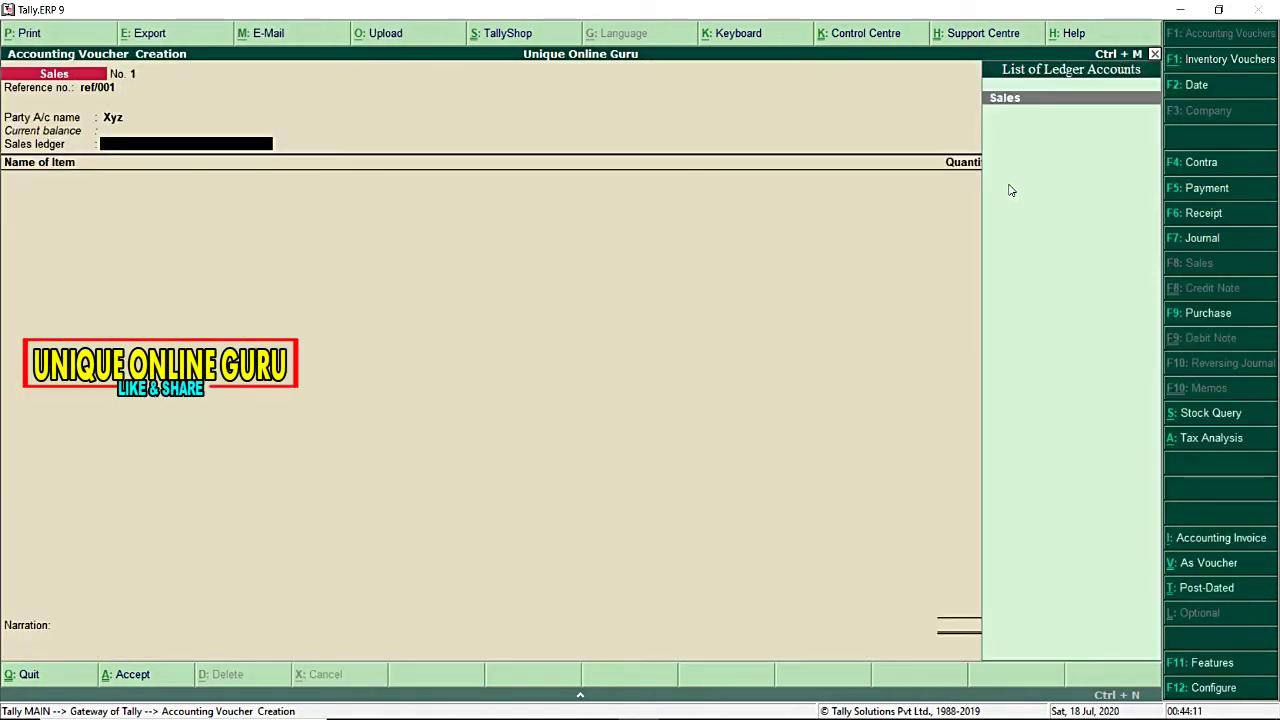
key(Return)
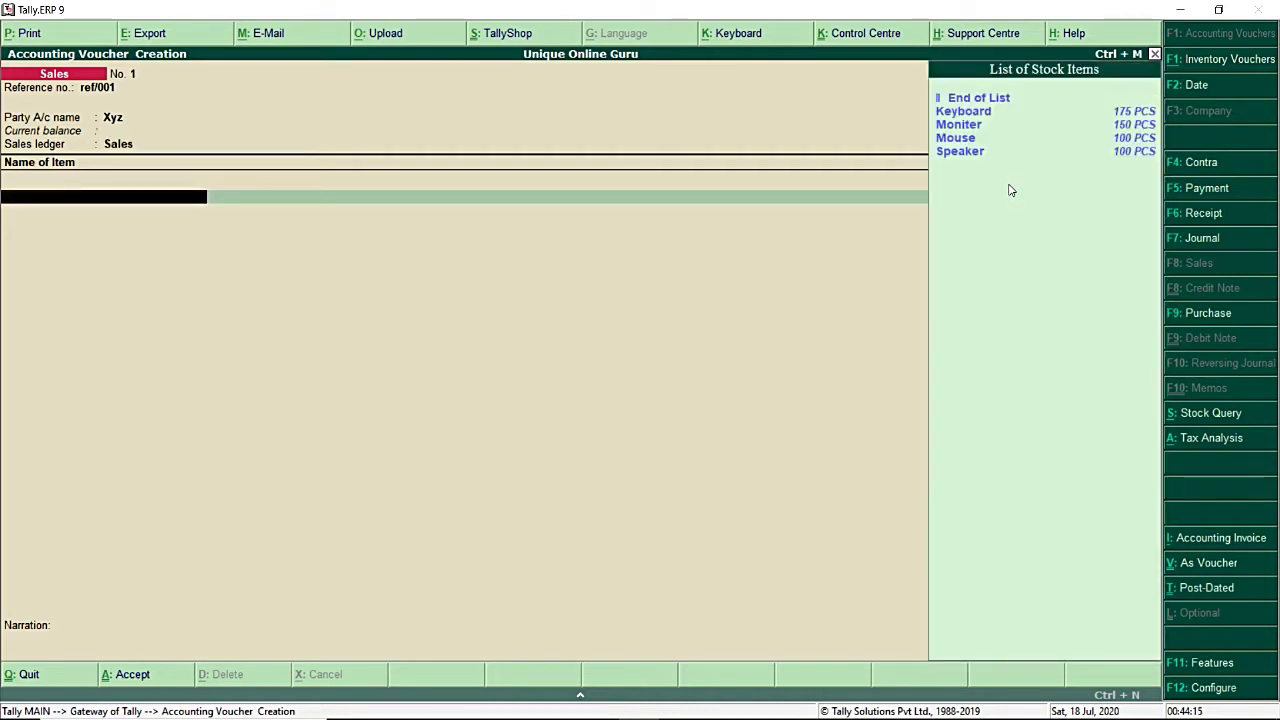
- Add the stock item Speaker to the sales voucher with a quantity of 100 at a rate of 2000
key(Down)
key(Down)
key(Down)
key(Down)
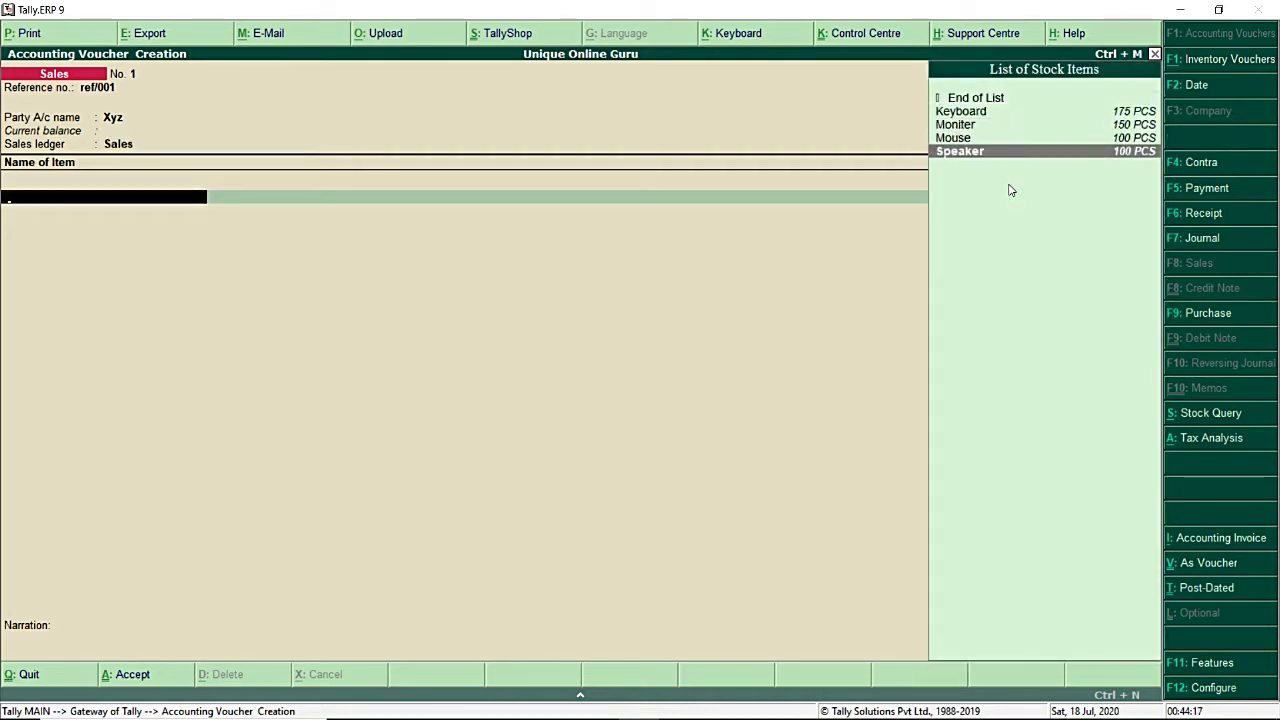
key(Return)
text(100)
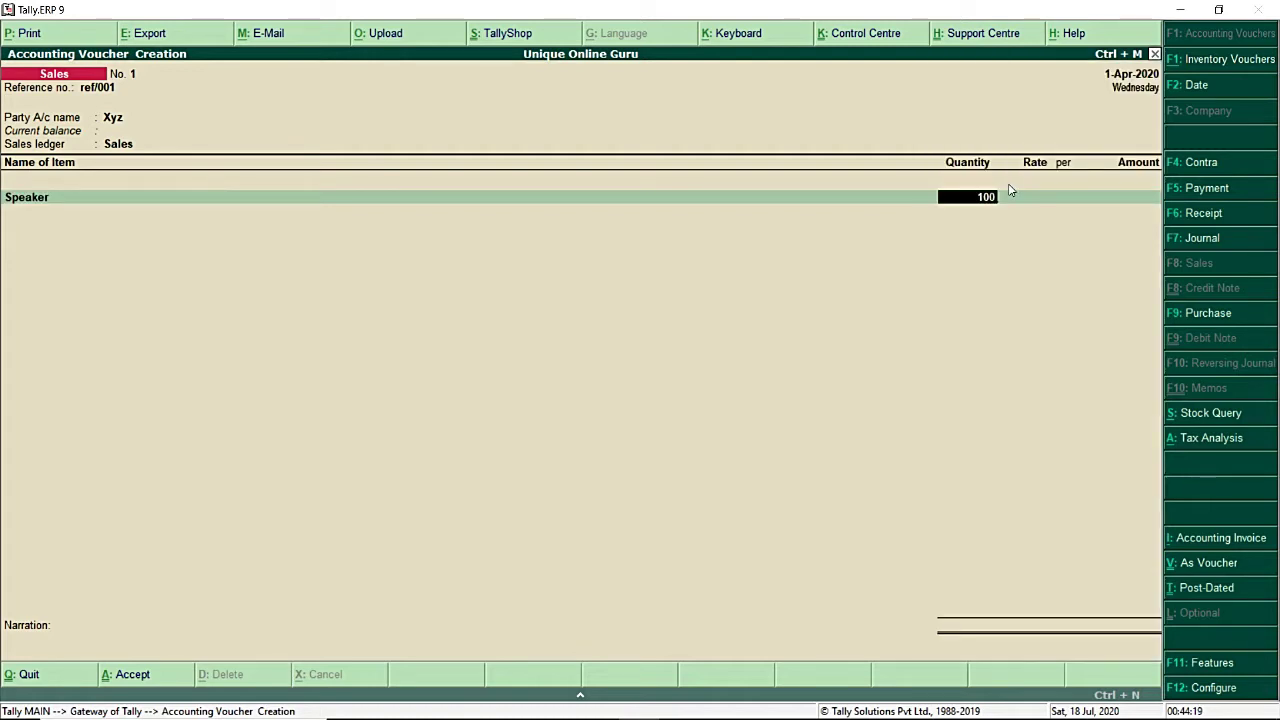
key(Return)
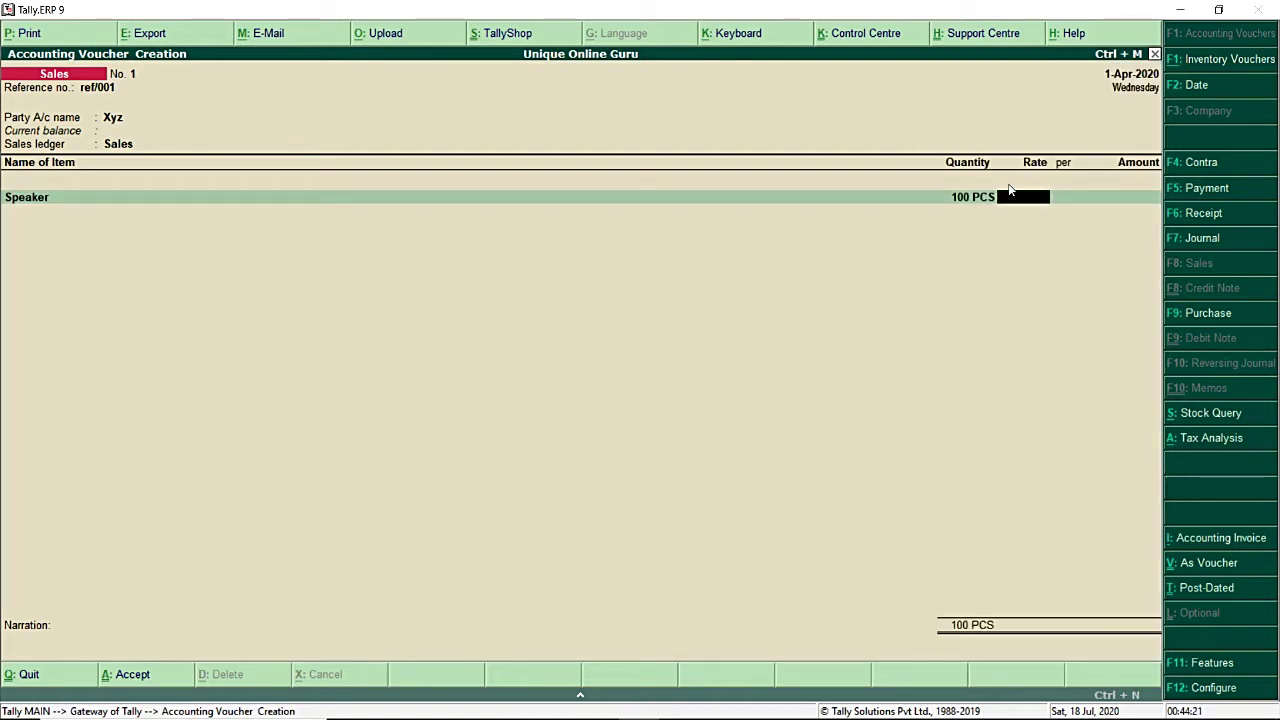
text(2000)
key(Return)
key(Return)
key(Return)
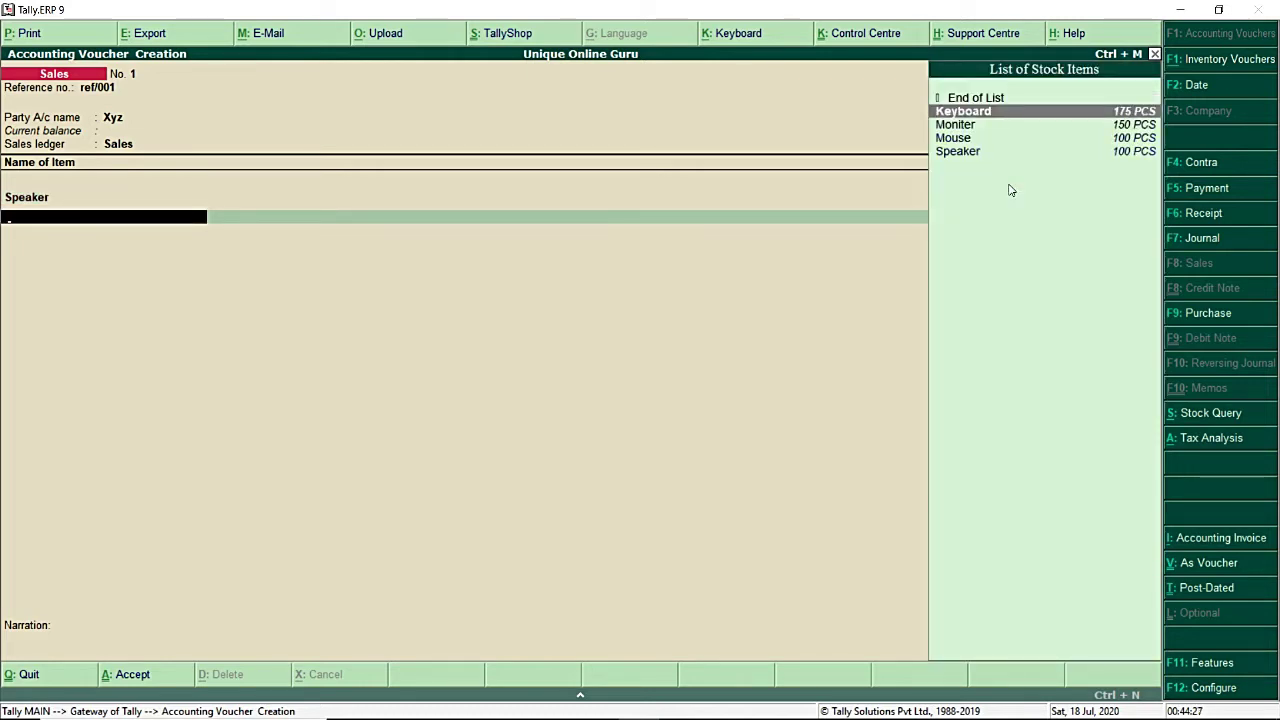
- Add the stock item Keyboard to the sales voucher with a quantity of 175 at a rate of 1,000
key(Return)
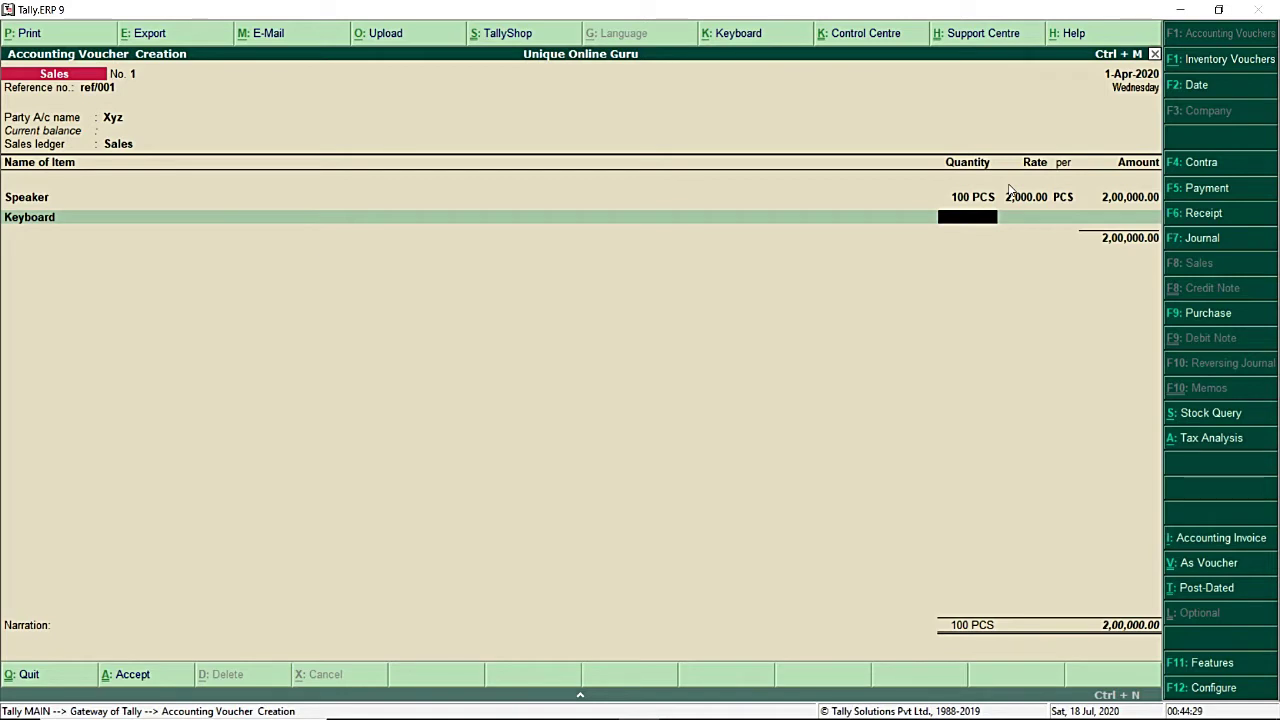
text(175)
key(Return)
text(1,000)
key(Return)
key(Return)
key(Return)
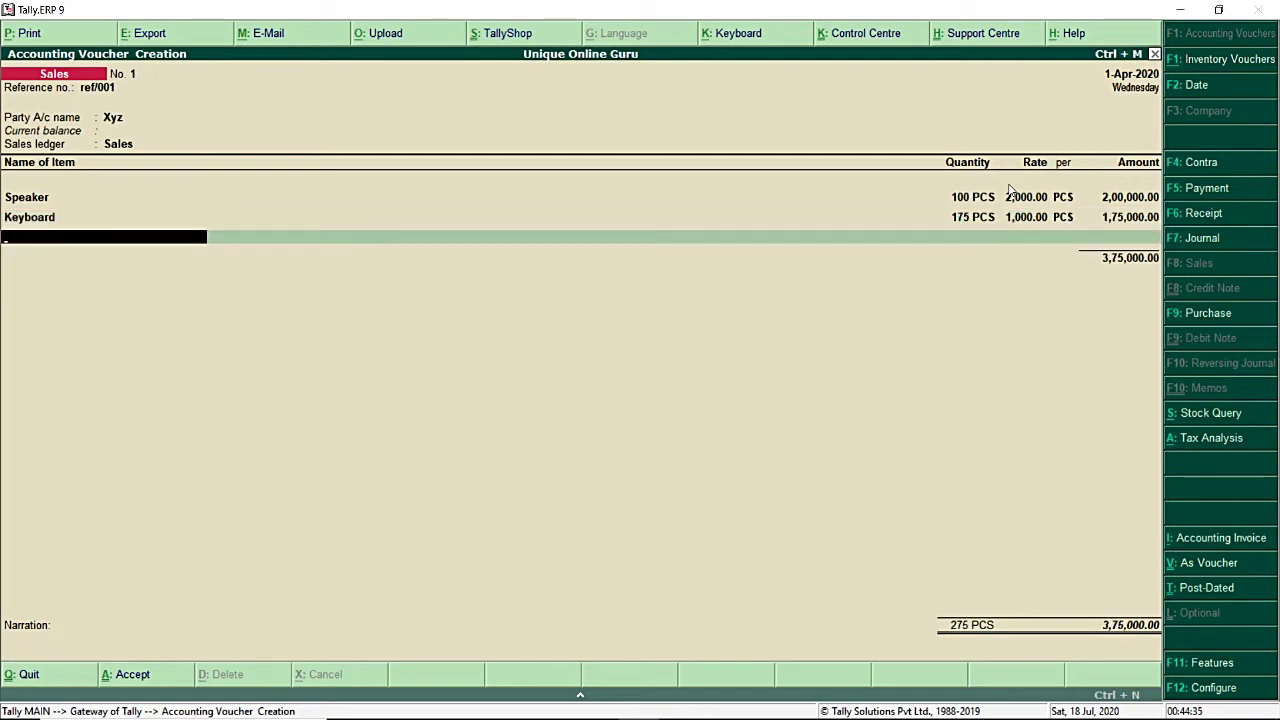
- Add the stock item Moniter to the sales voucher with a quantity of 150 at a rate of 5000
key(Down)
key(Down)
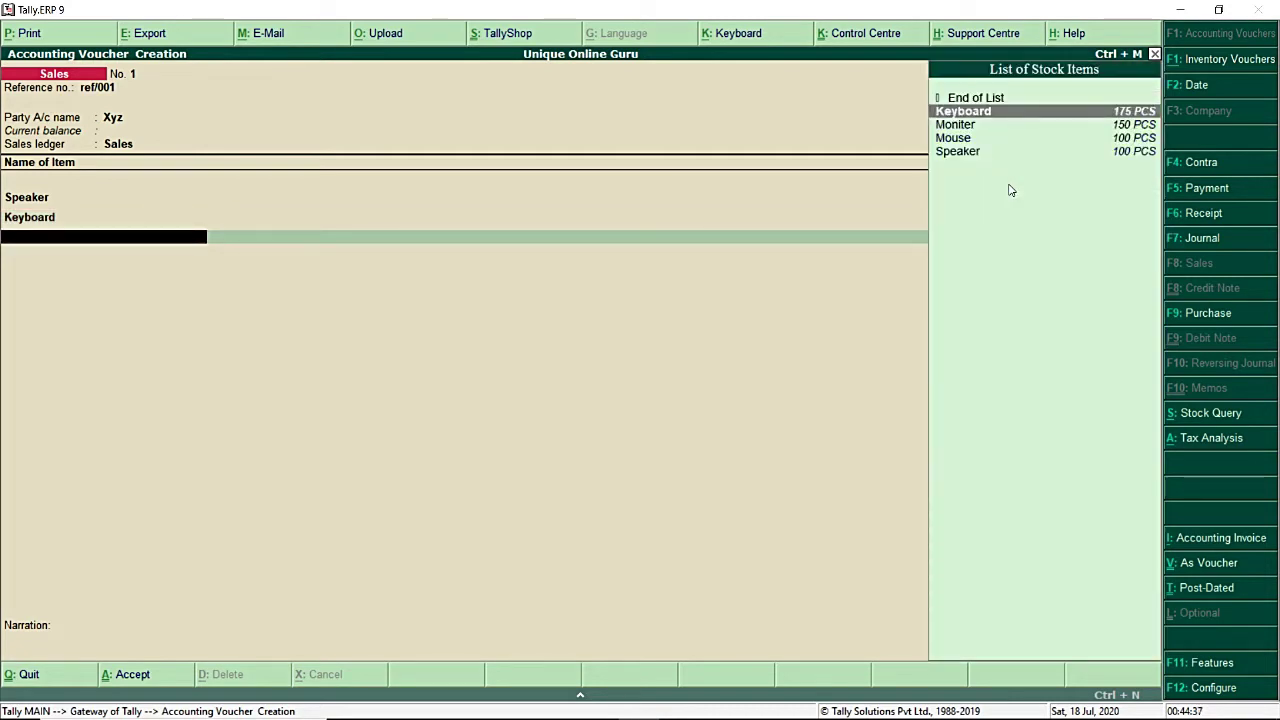
key(Return)
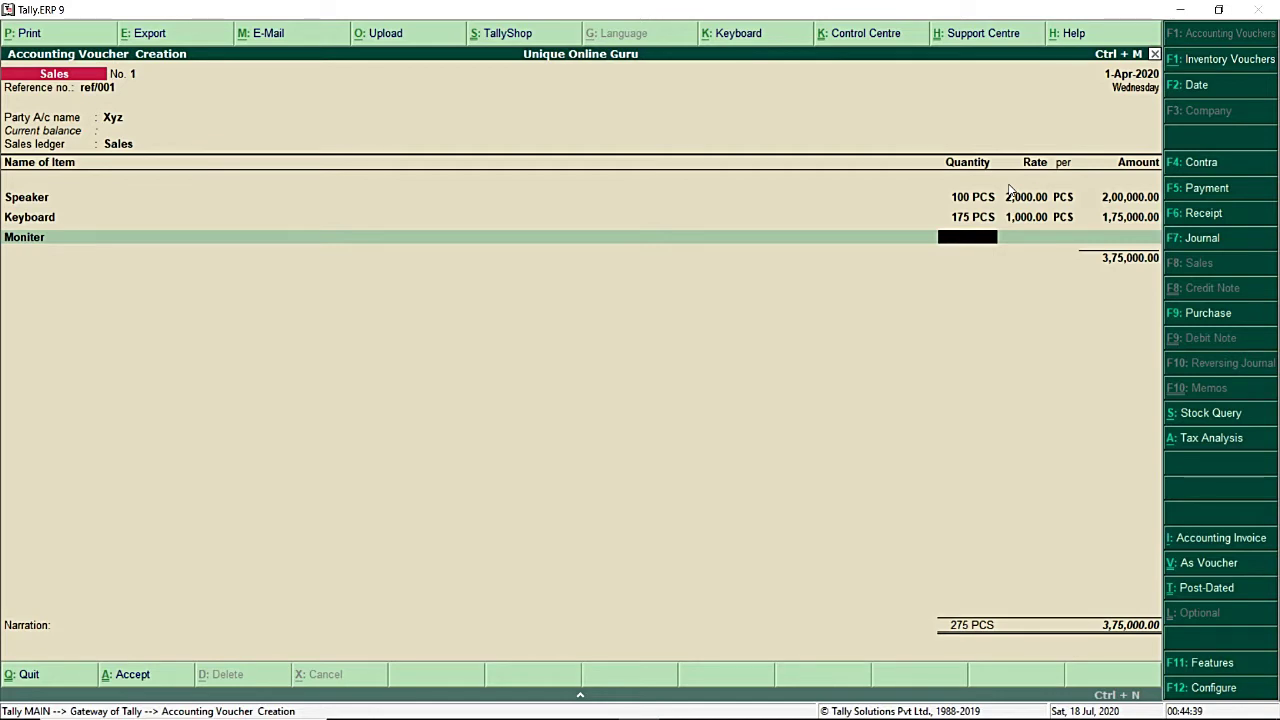
text(15)
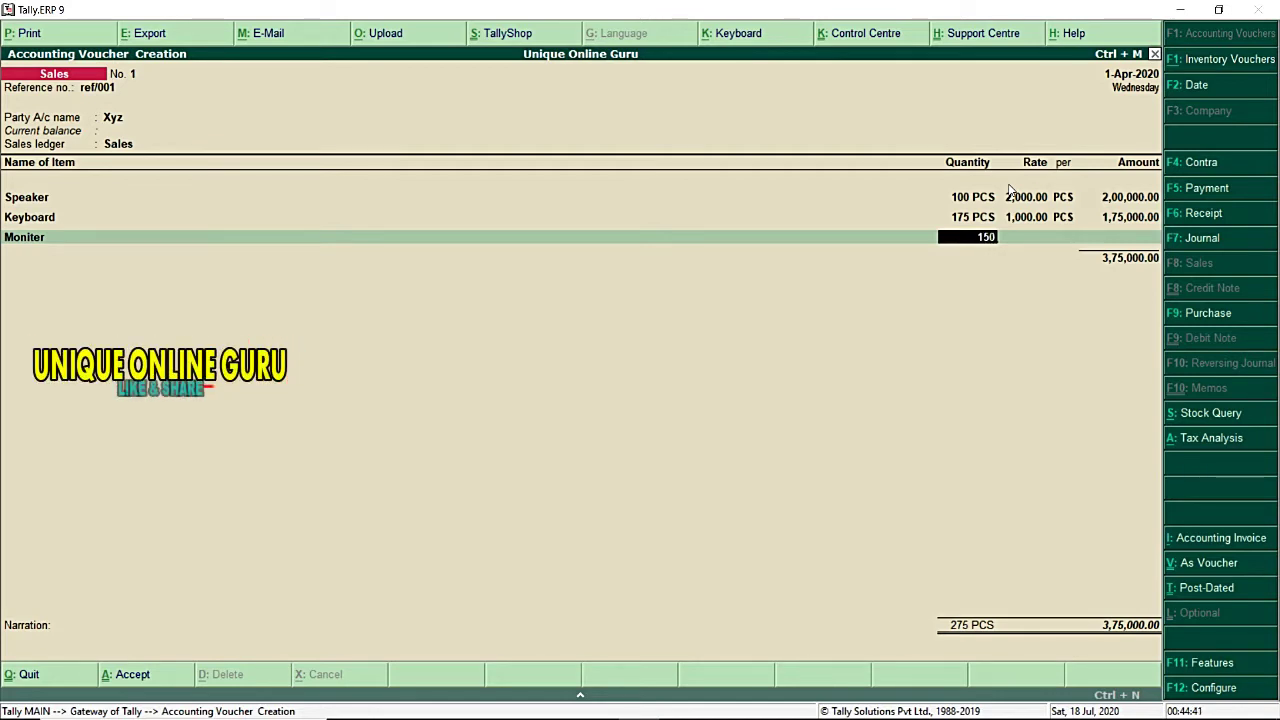
text(0)
key(Return)
text(5000)
key(Return)
key(Return)
key(Return)
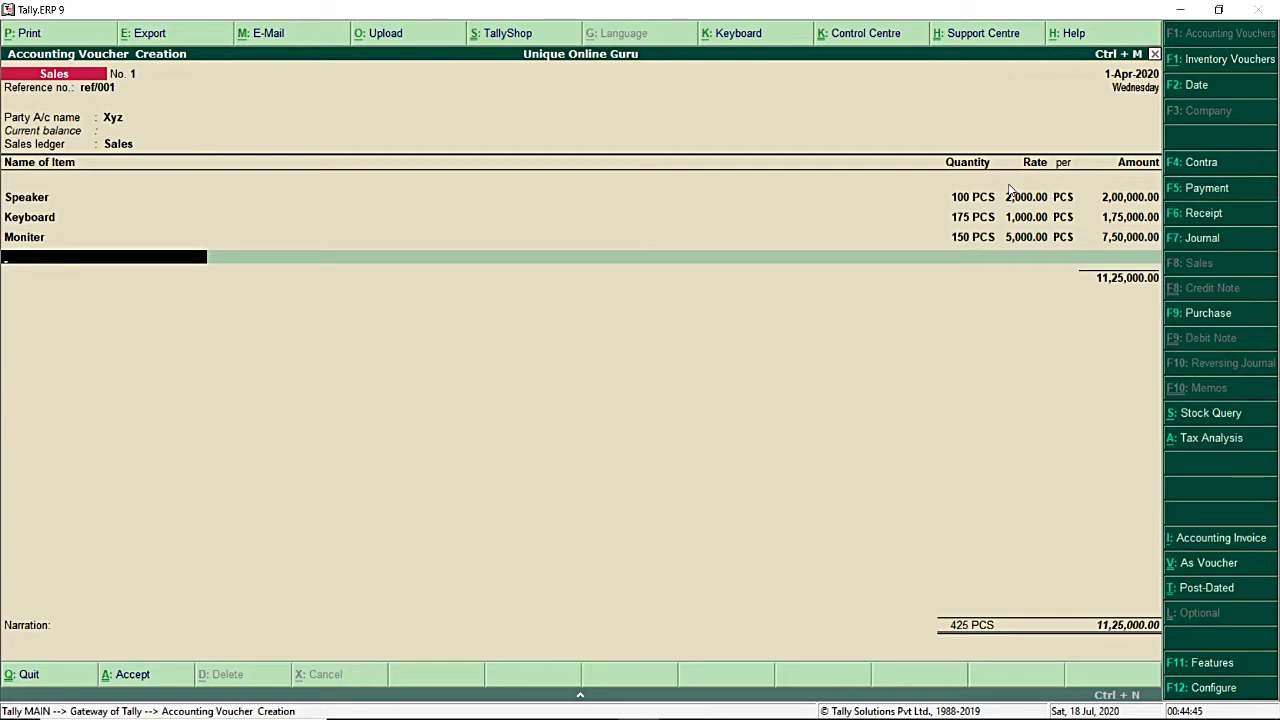
- Add the stock item Mouse with a quantity of 100 at a rate of 750 and finish the item list
key(Down)
key(Down)
key(Down)
key(Return)
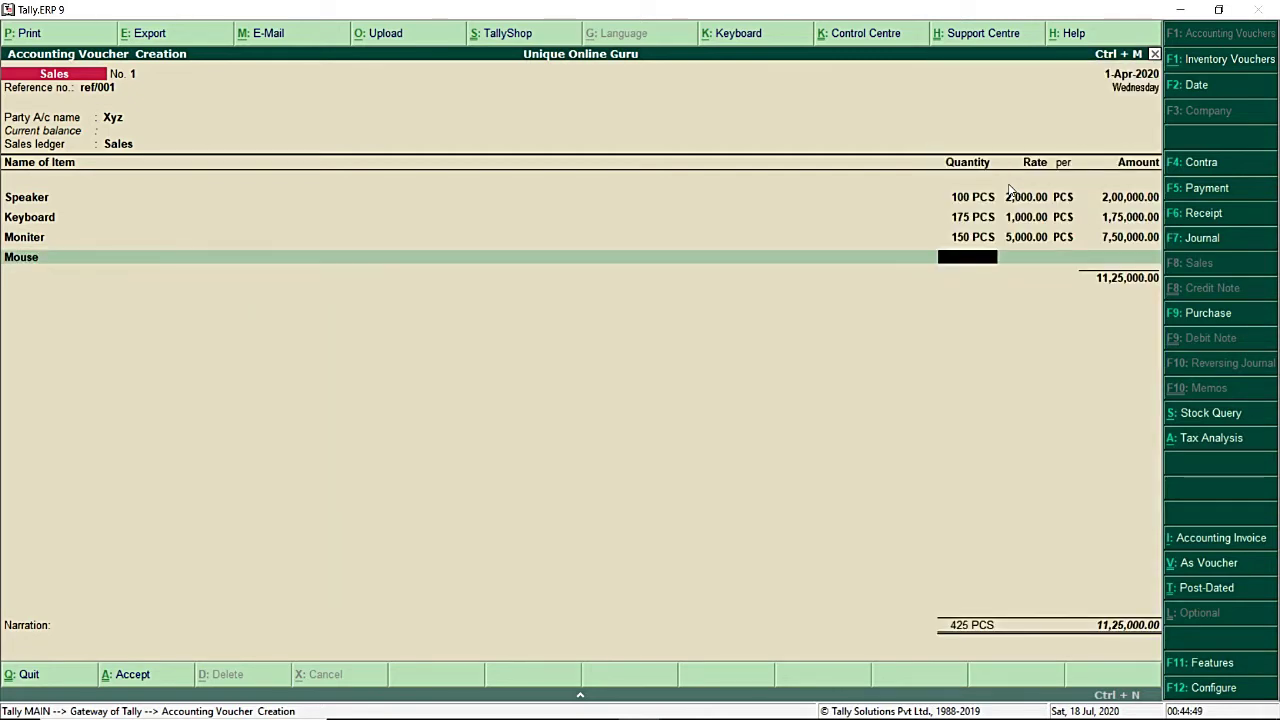
text(100)
key(Return)
text(750)
key(Return)
key(Return)
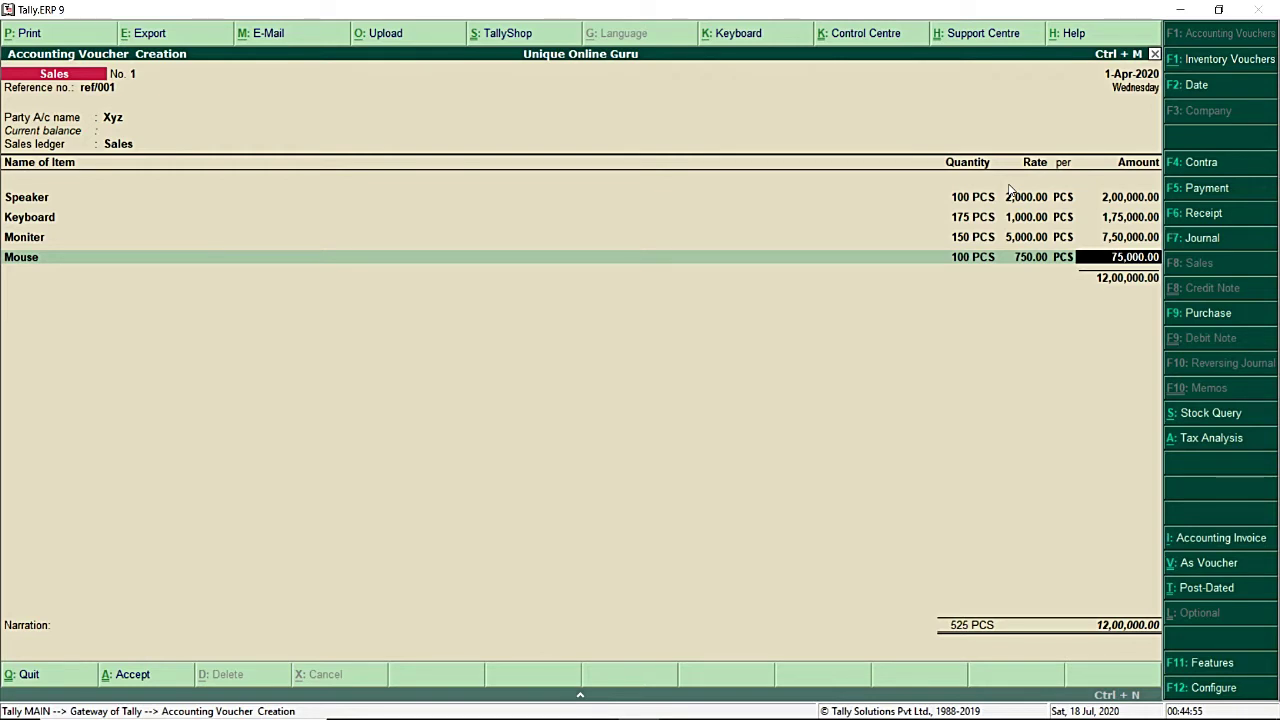
key(Return)
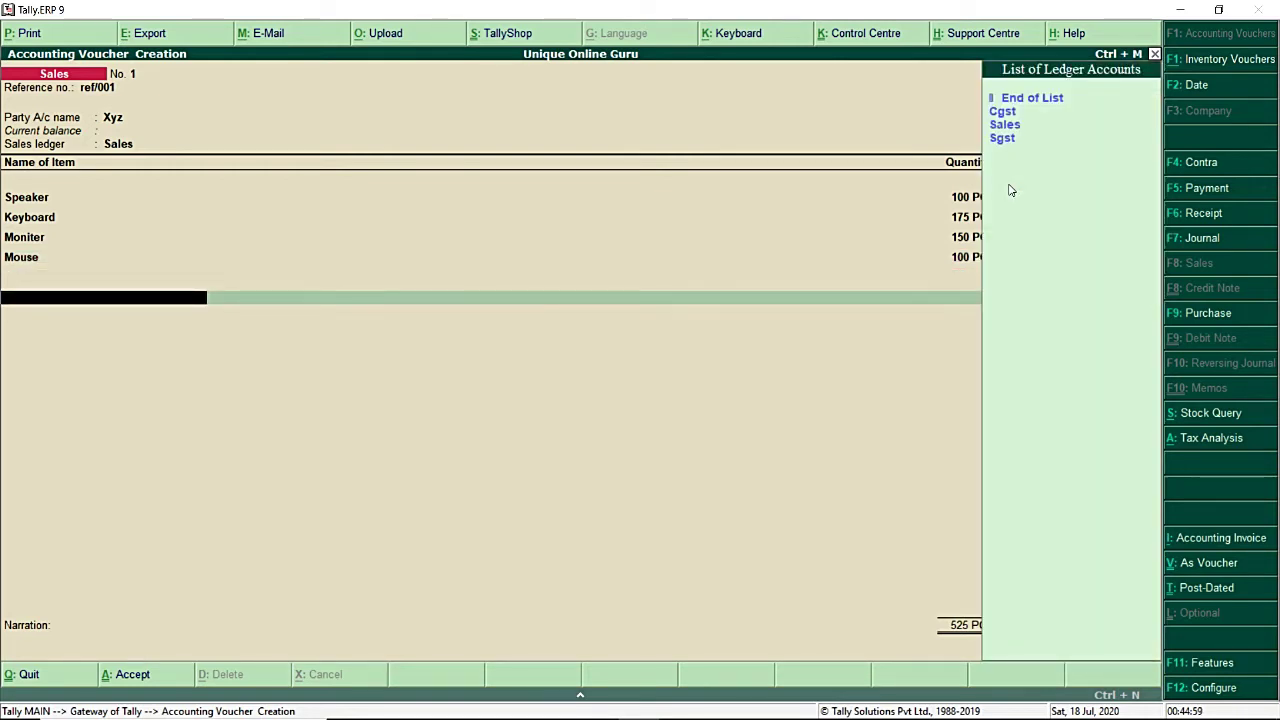
- Add the Cgst and Sgst ledgers below the items, keeping the automatically calculated Cgst amount
key(Down)
key(Return)
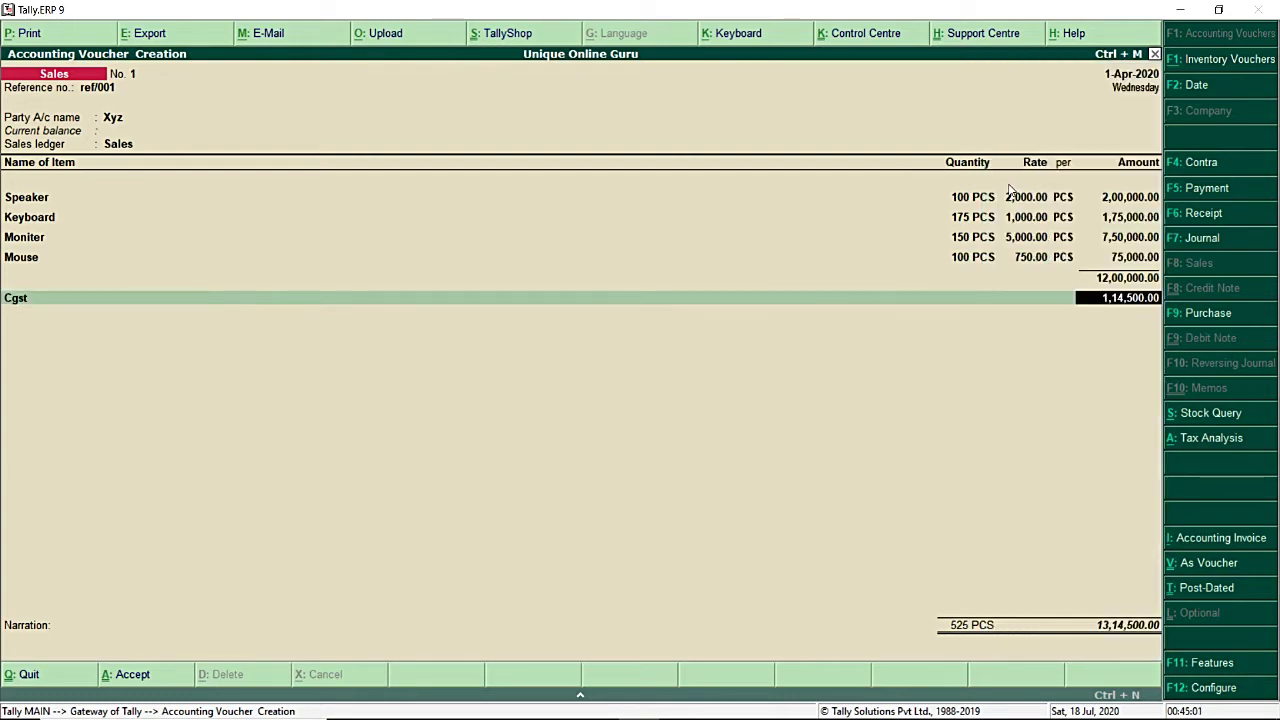
key(Return)
key(Down)
key(Down)
key(Down)
key(Return)
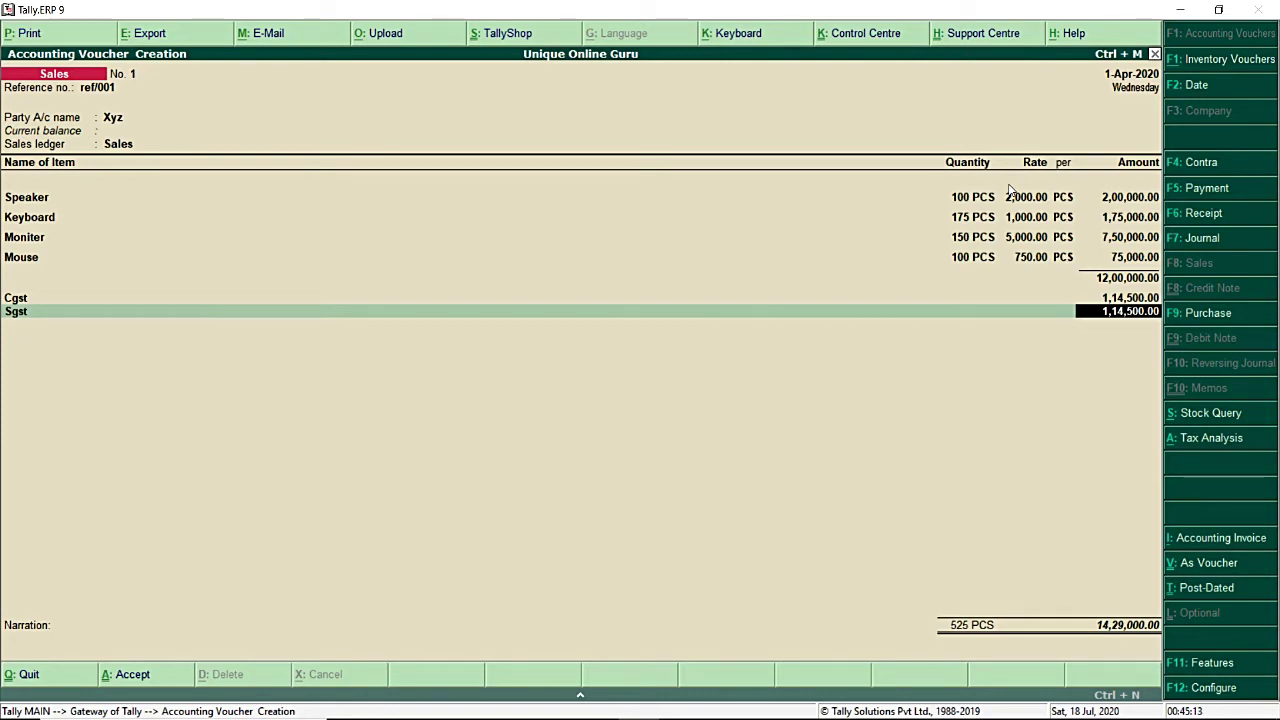
- Examine the detailed tax analysis for the central and state tax rates of each item, and return to the voucher
key(alt+a)
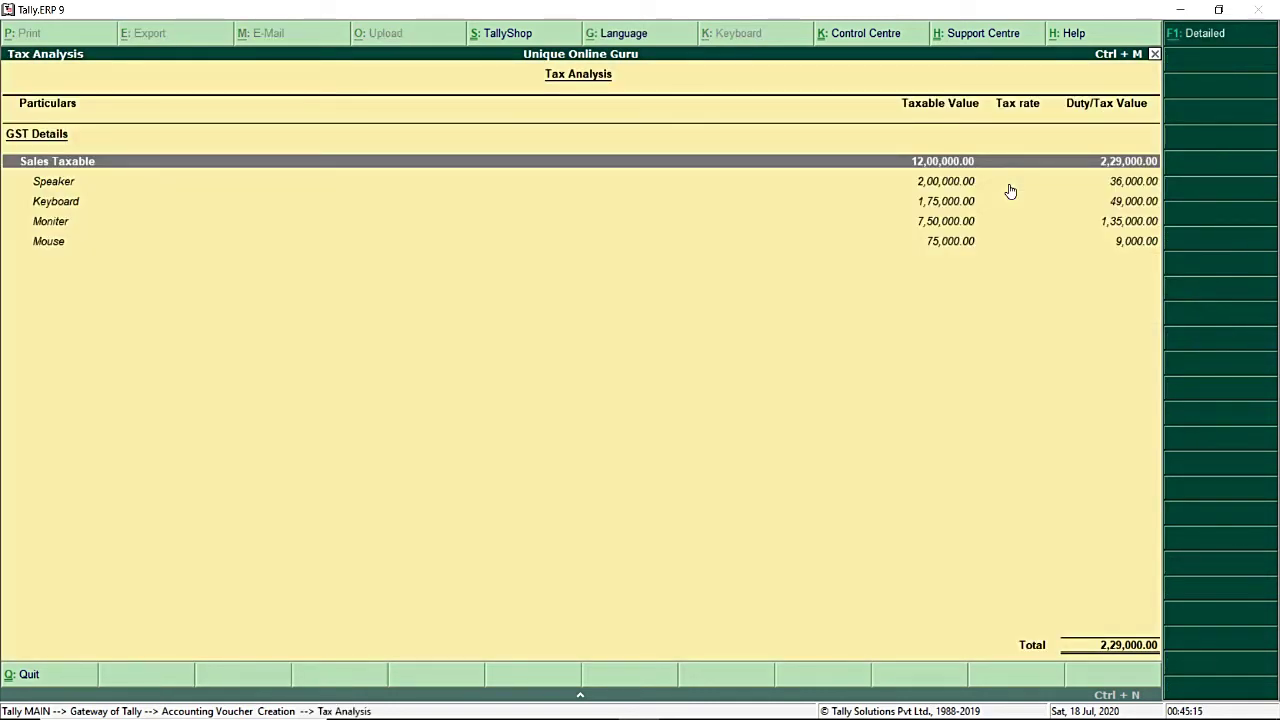
key(F1)
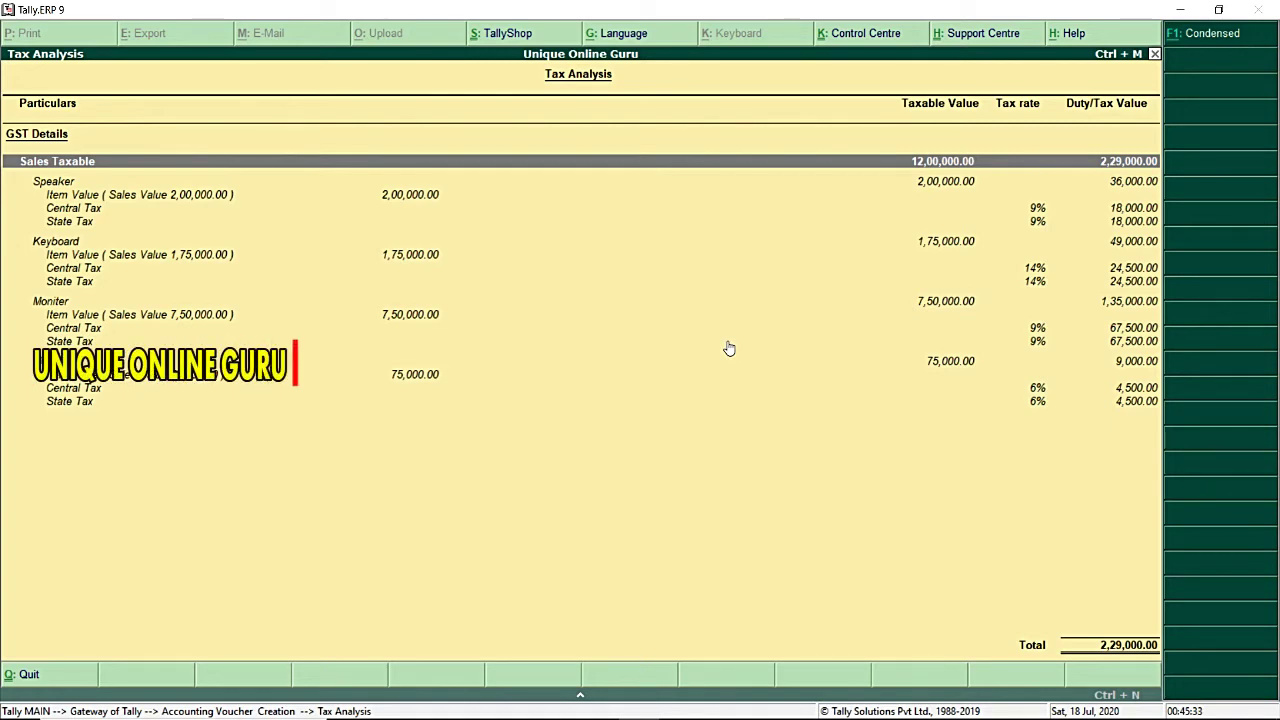
key(Escape)
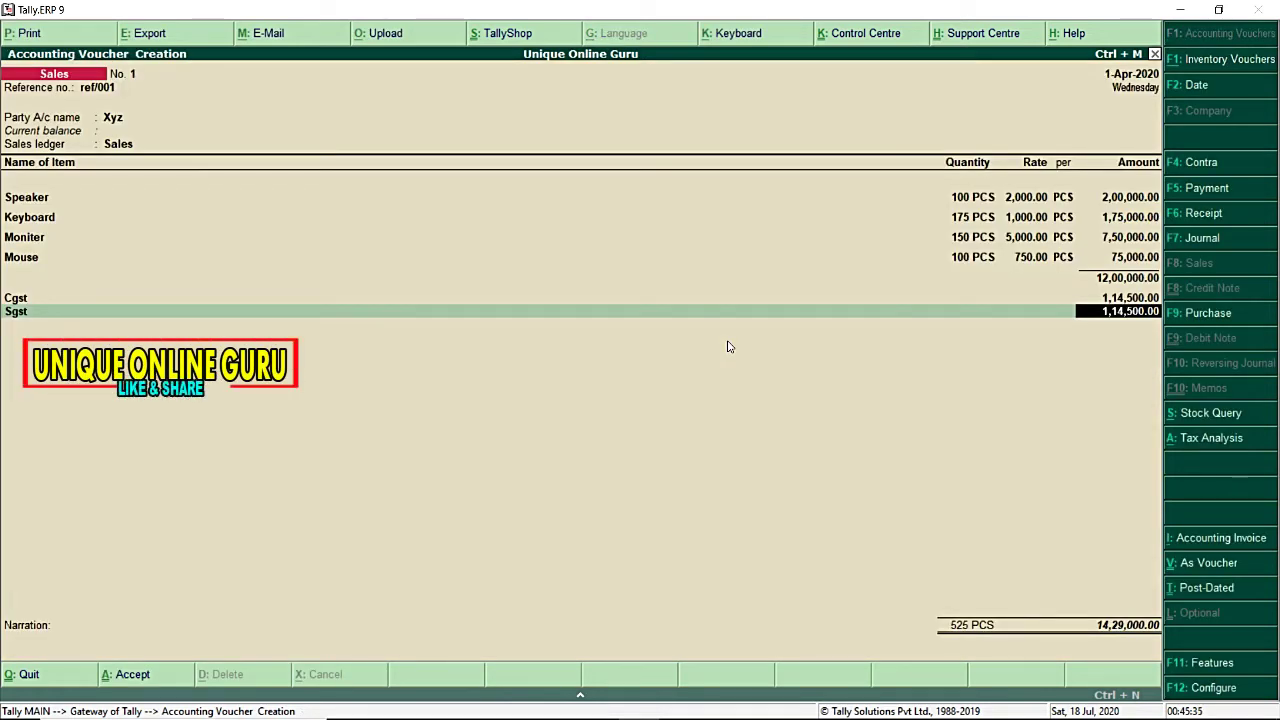
- Enter the narration "being goods sold to xyz" and save the sales voucher
key(Return)
key(Return)
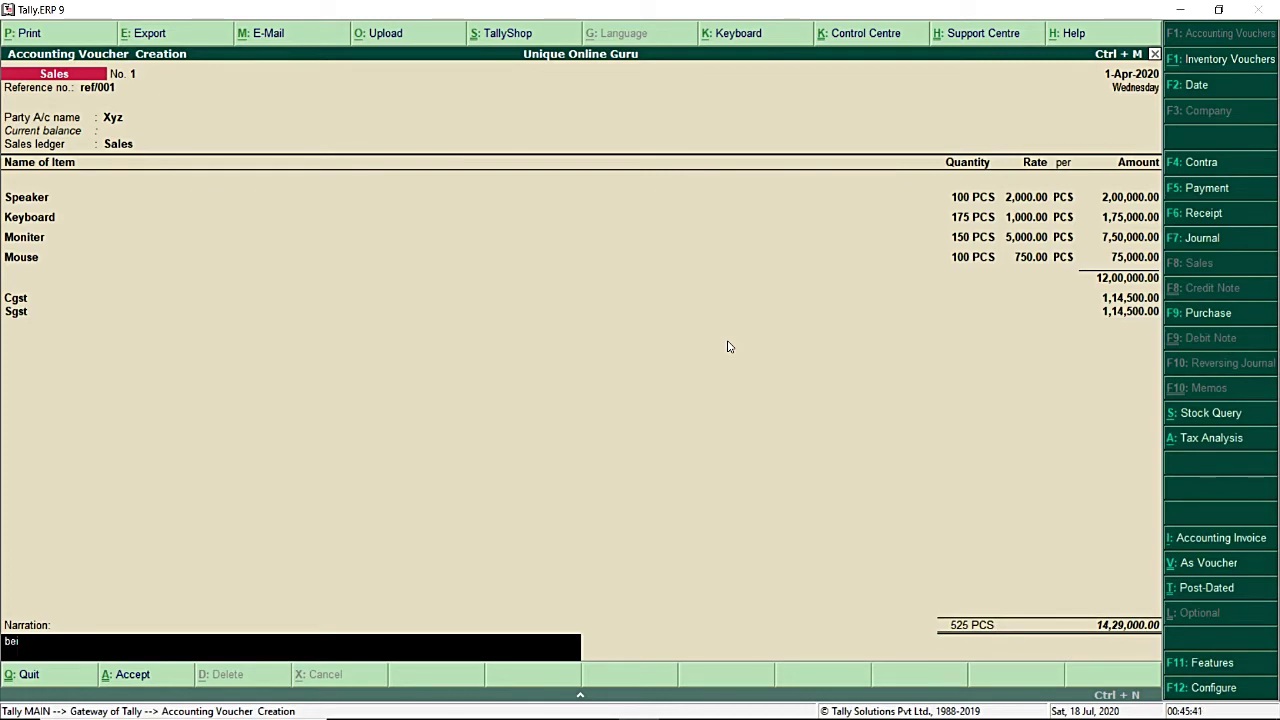
text(ng goods sld to)
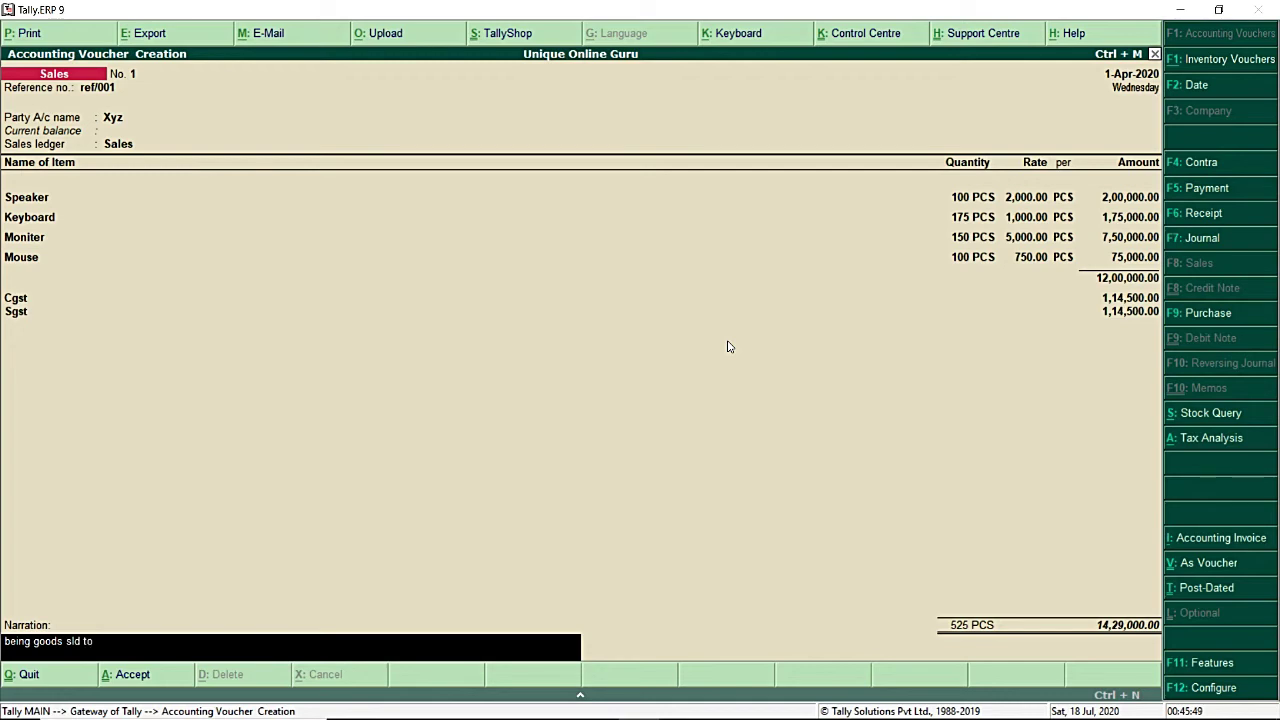
key(BackSpace)
key(BackSpace)
key(BackSpace)
key(BackSpace)
text(ld to xy)
key(Return)
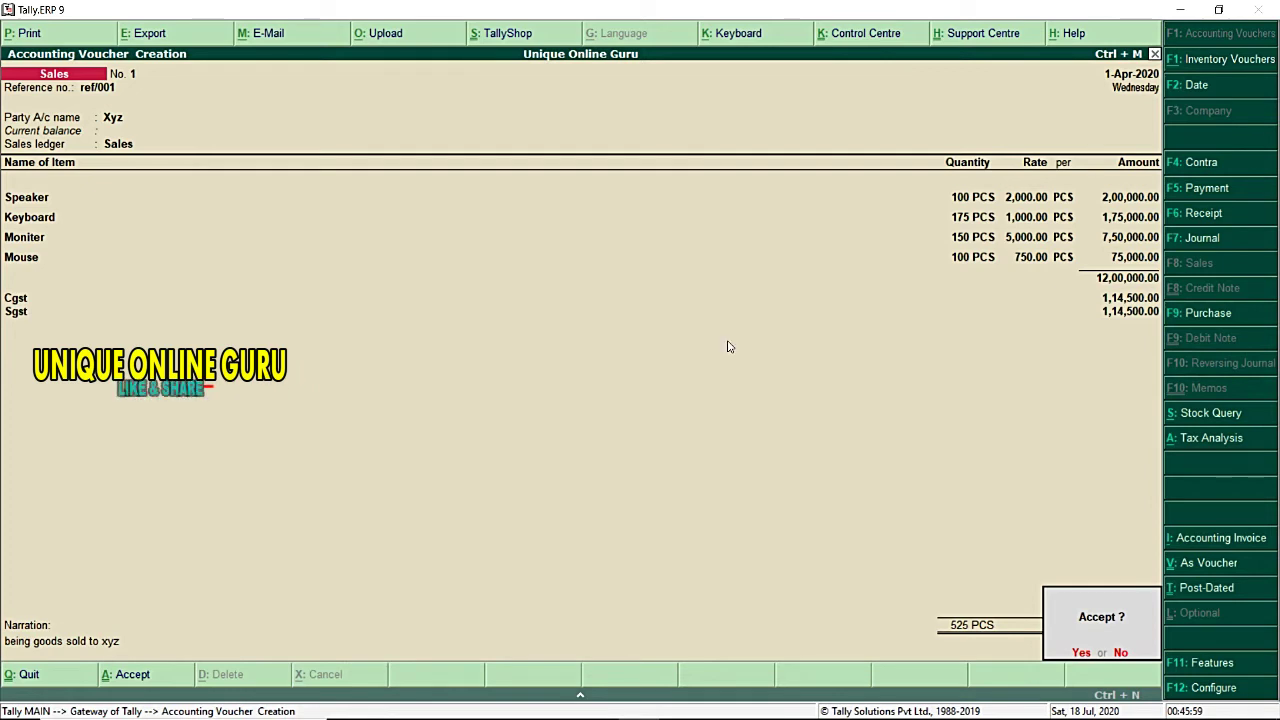
key(Return)
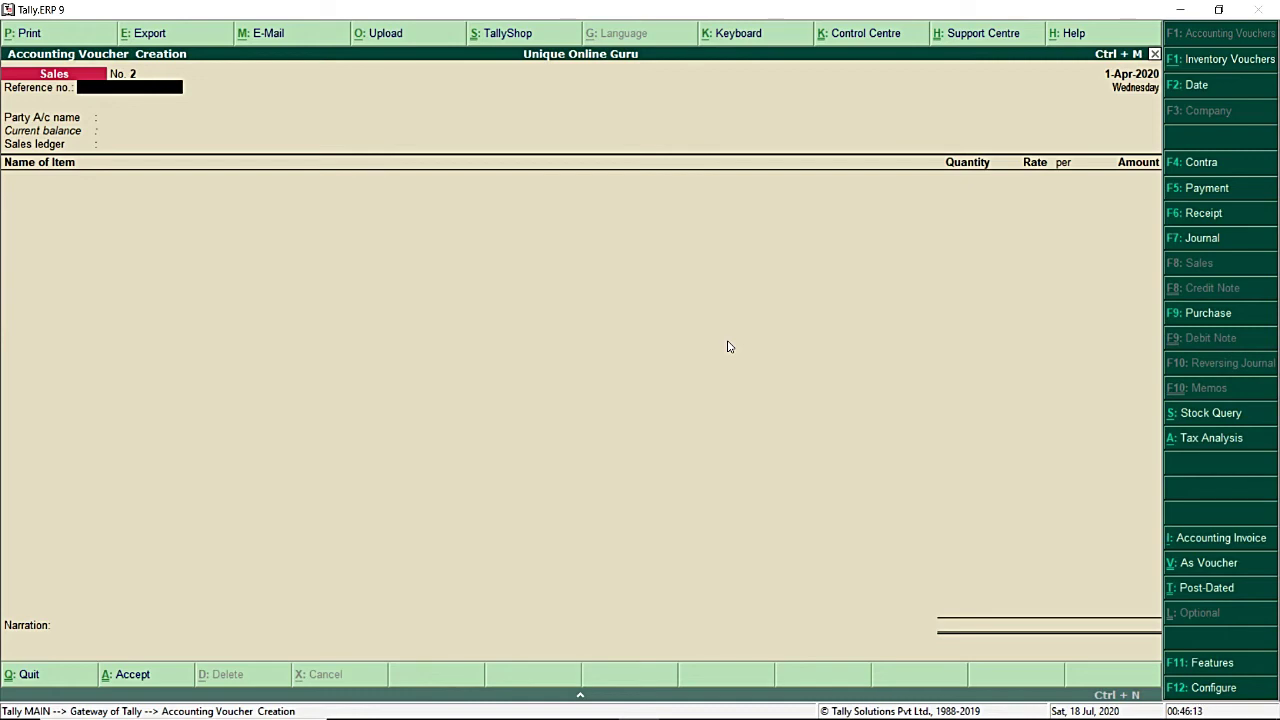
- Start a receipt voucher on the Cash account and credit the party Xyz with 1429000
key(F6)
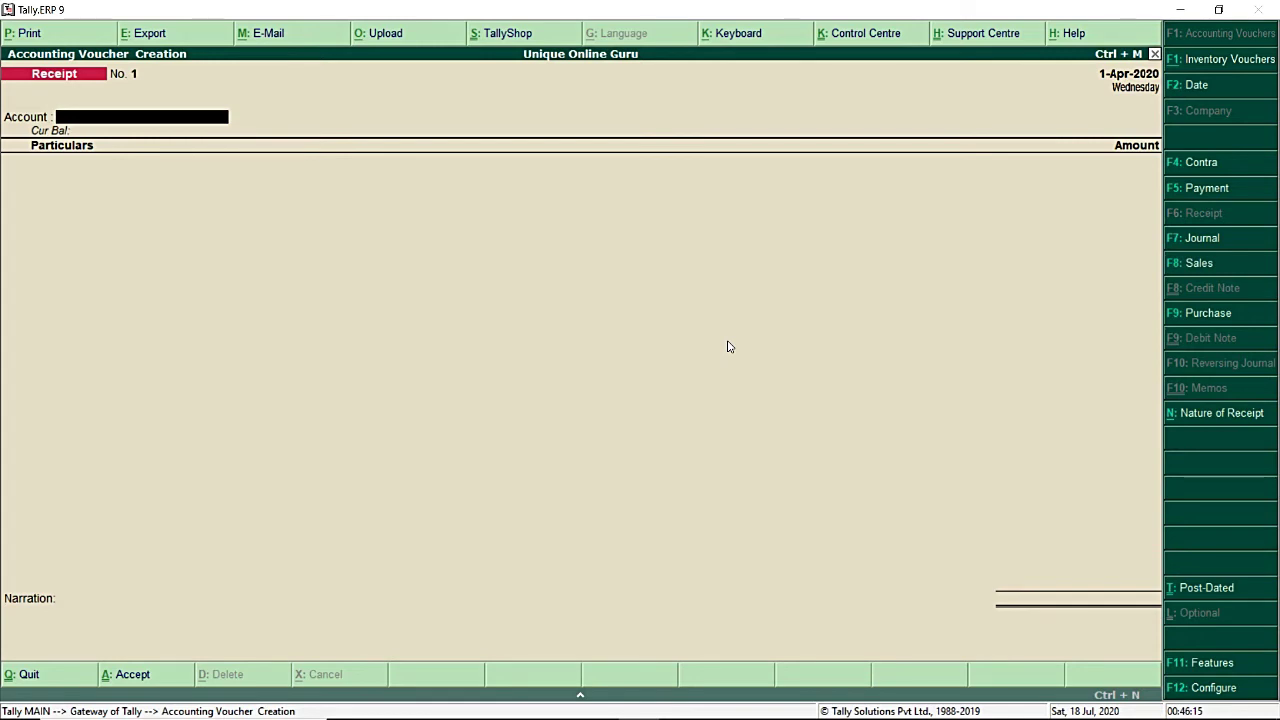
key(Return)
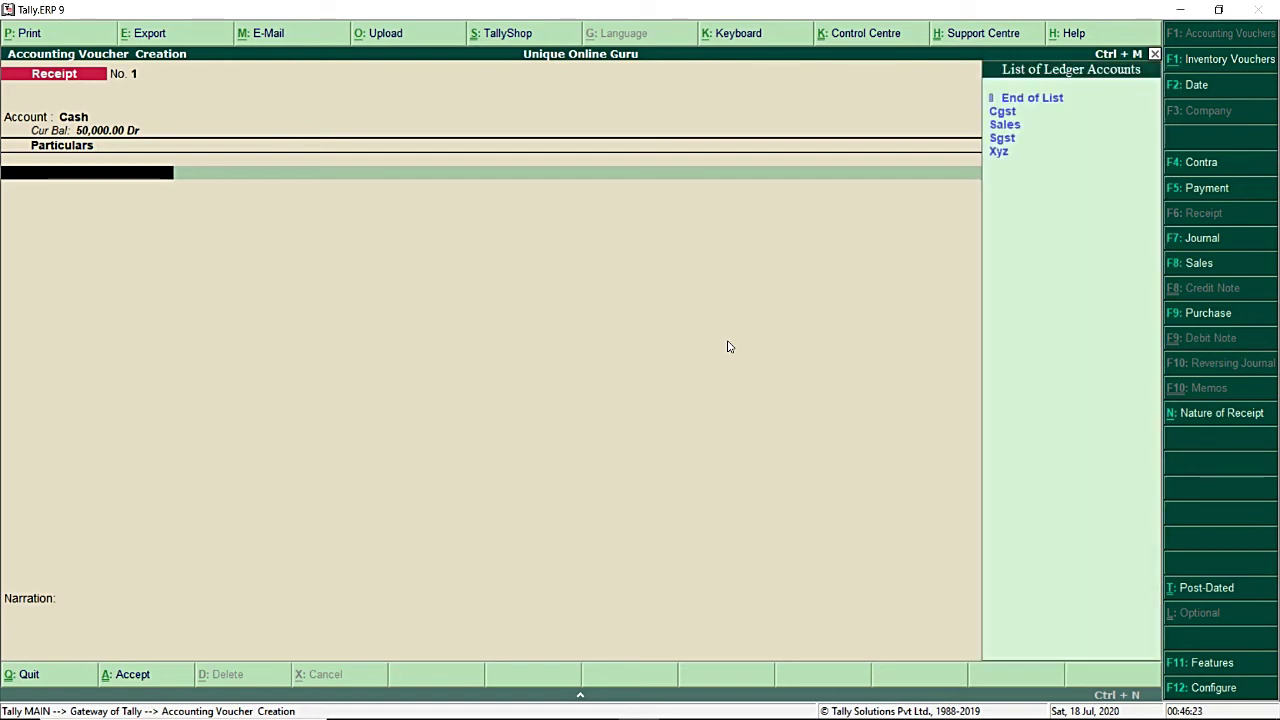
key(Down)
key(Down)
key(Down)
key(Down)
key(Return)
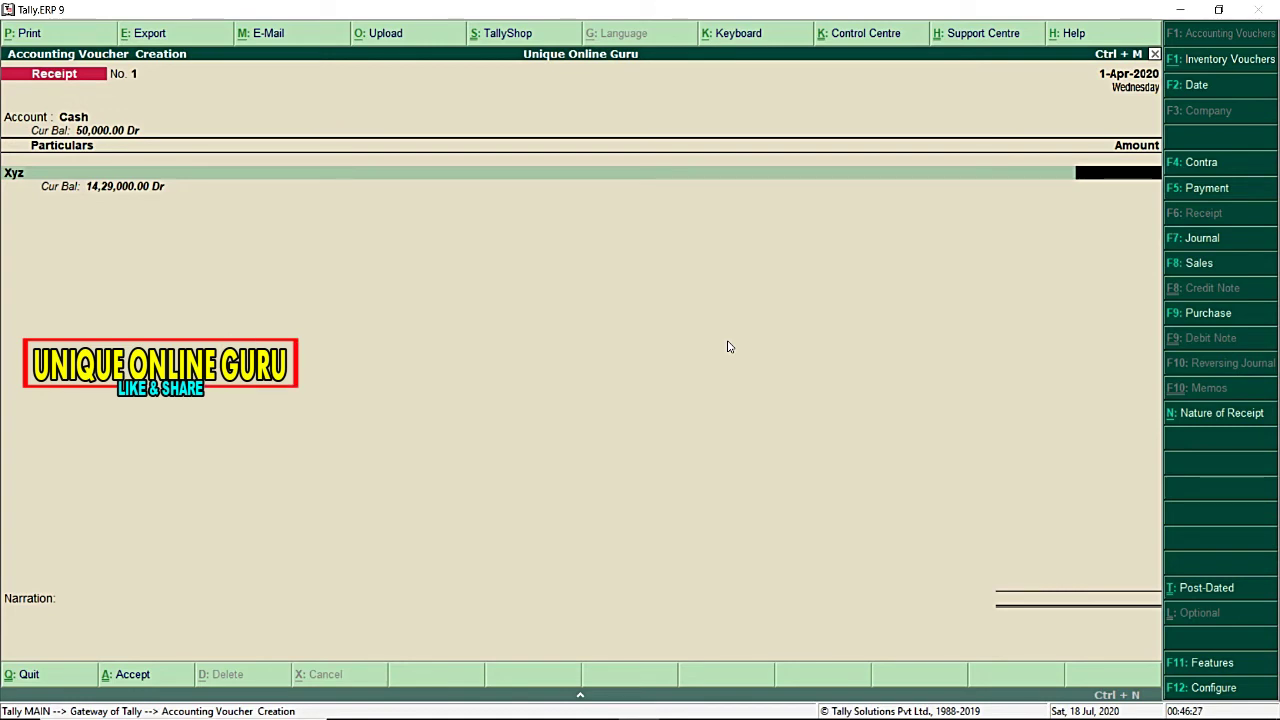
text(1429000)
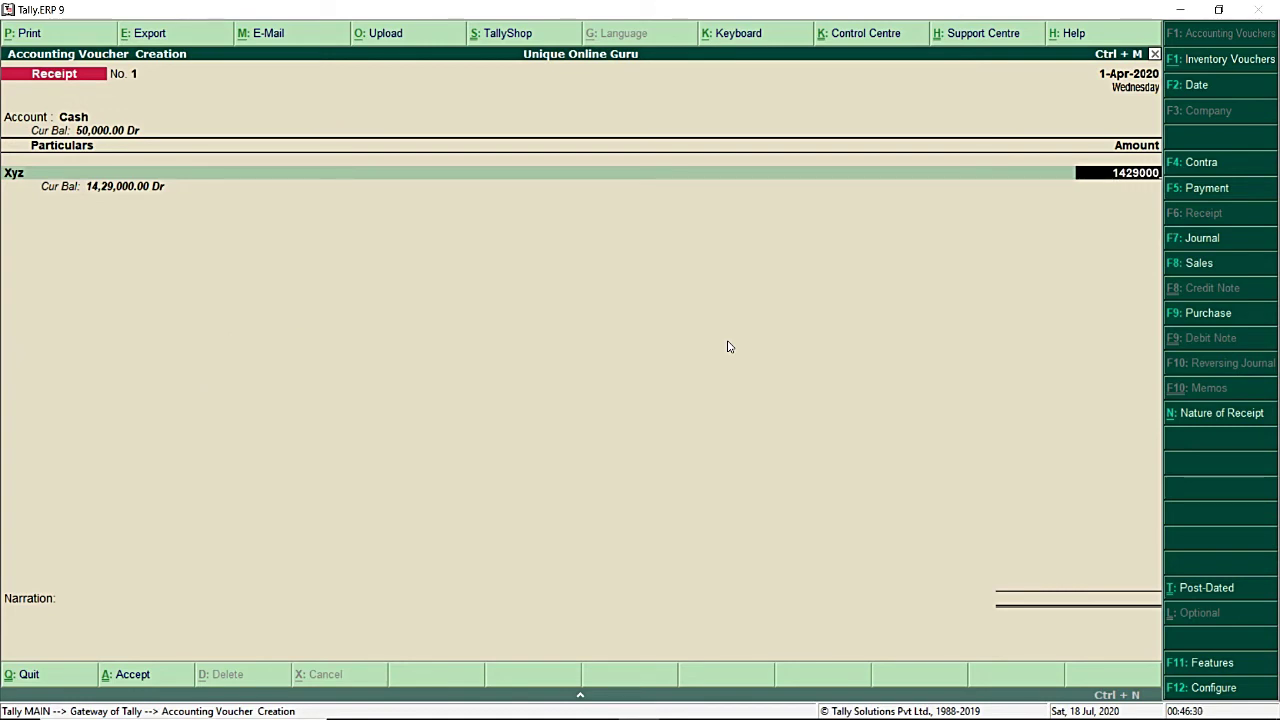
key(Return)
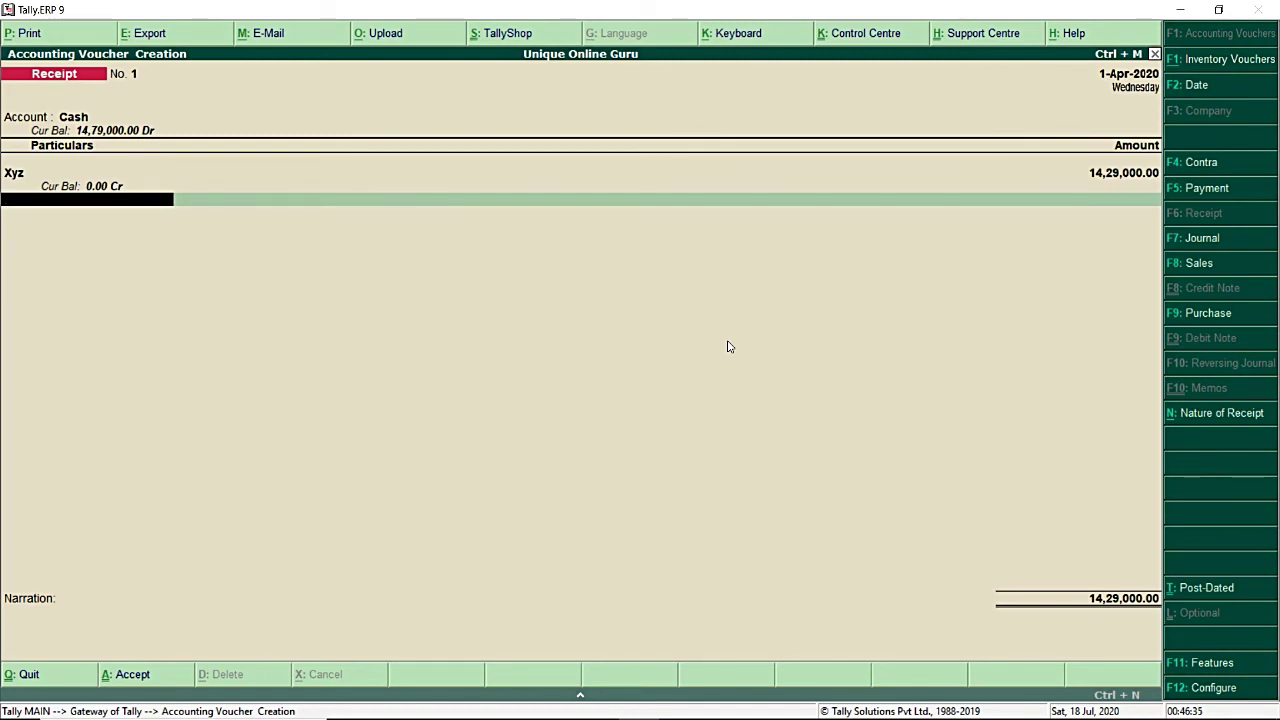
- Enter the narration "being cash received", save the receipt voucher, and return to the Gateway of Tally
key(Return)
text(bein)
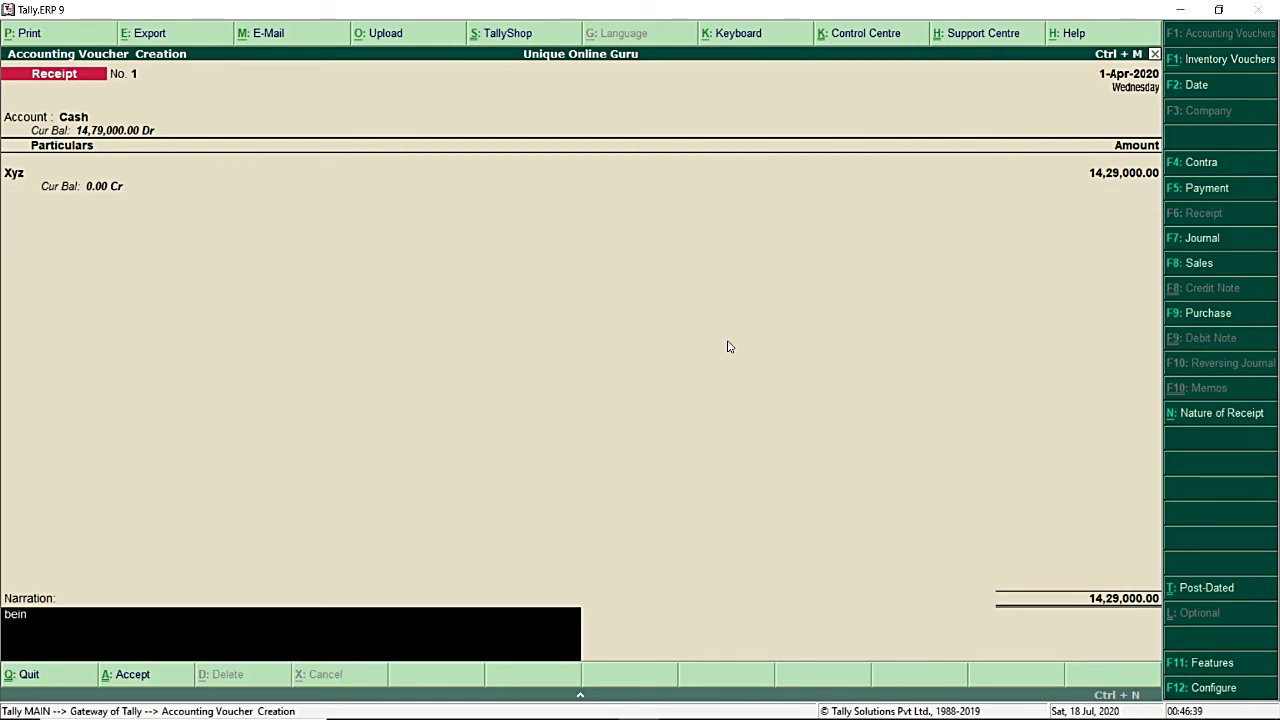
text(g cash received)
key(Return)
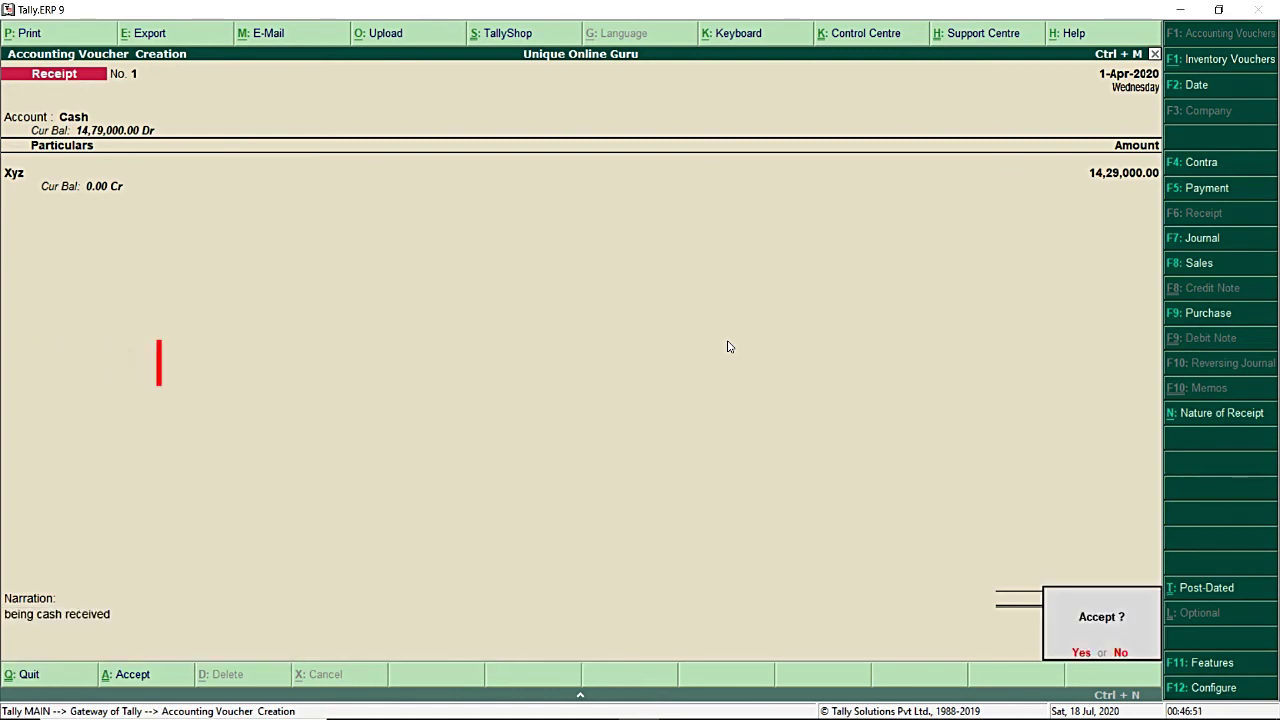
key(Return)
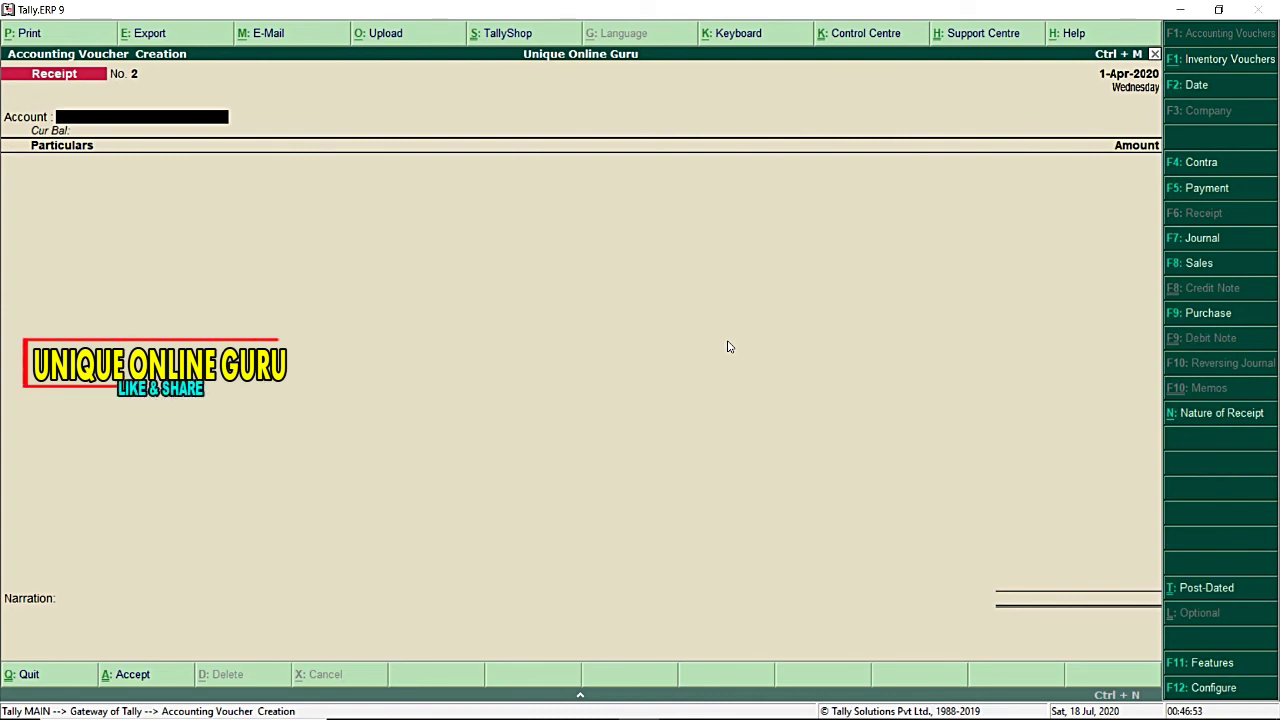
key(Escape)
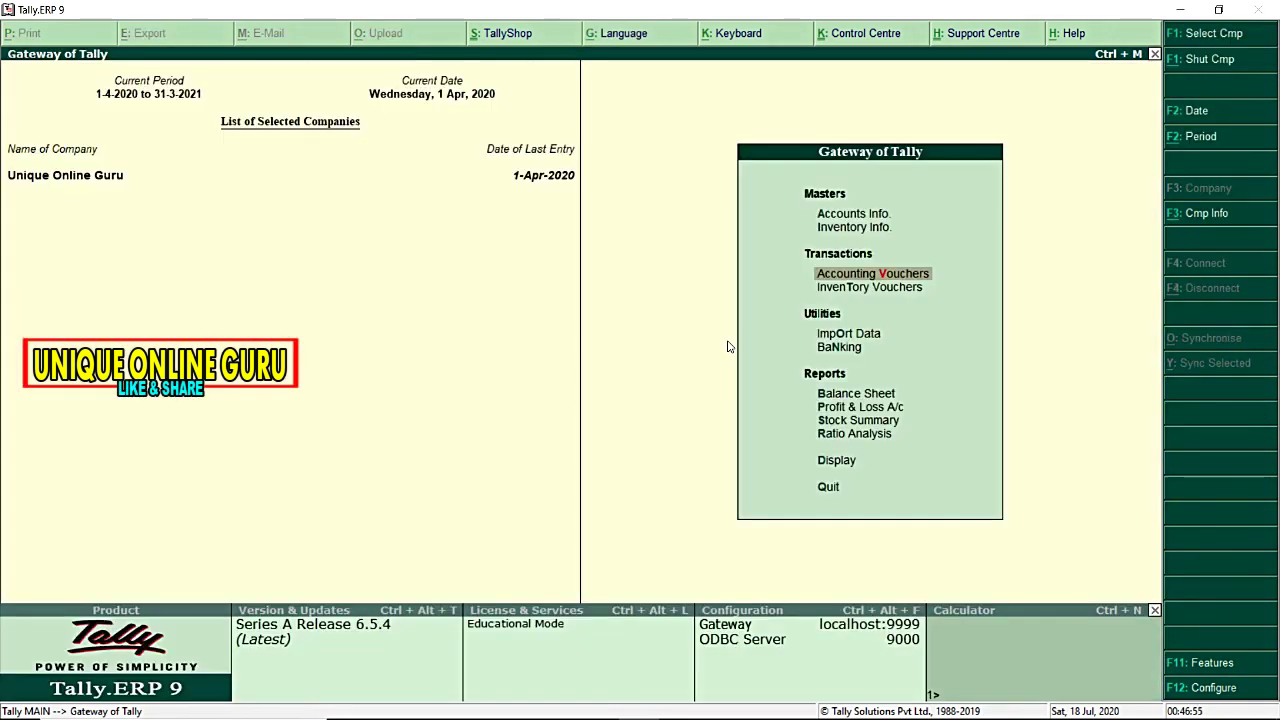